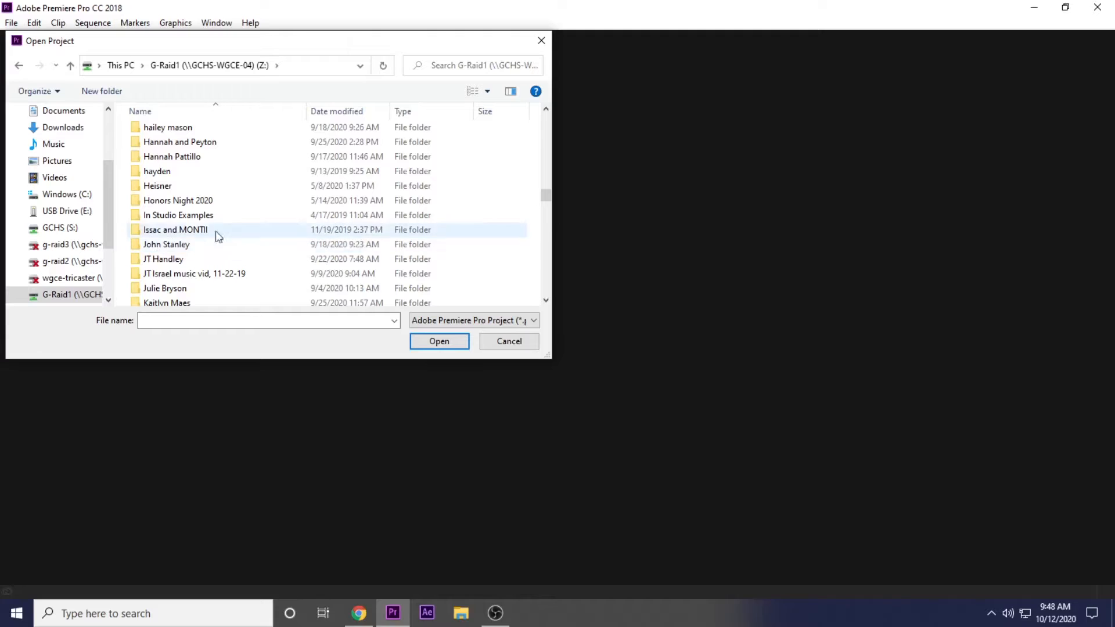
Open the project Birthday Template DO NOT DELETE.prproj from the Birthday Segments folder inside GCTV 20-21.
scroll(181, 209, up, 3)
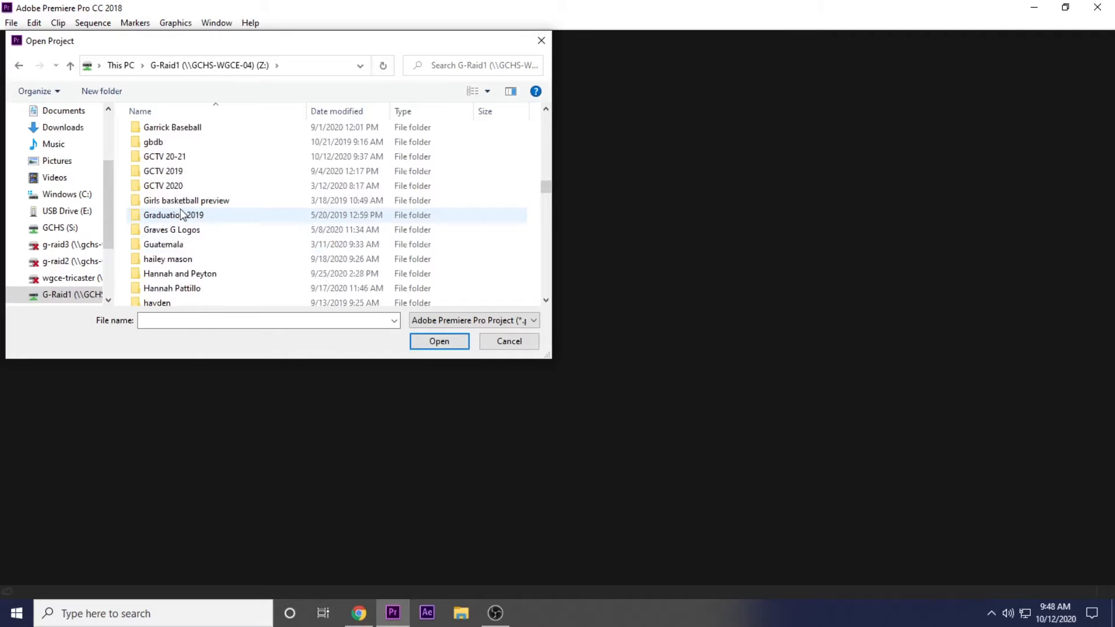
double_click(170, 160)
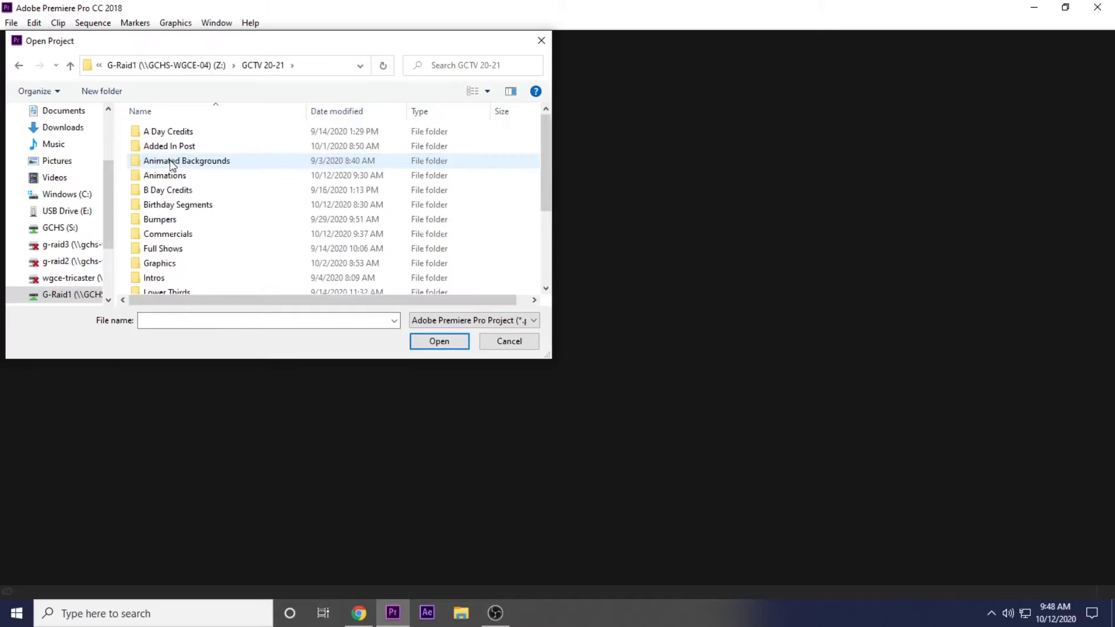
double_click(182, 205)
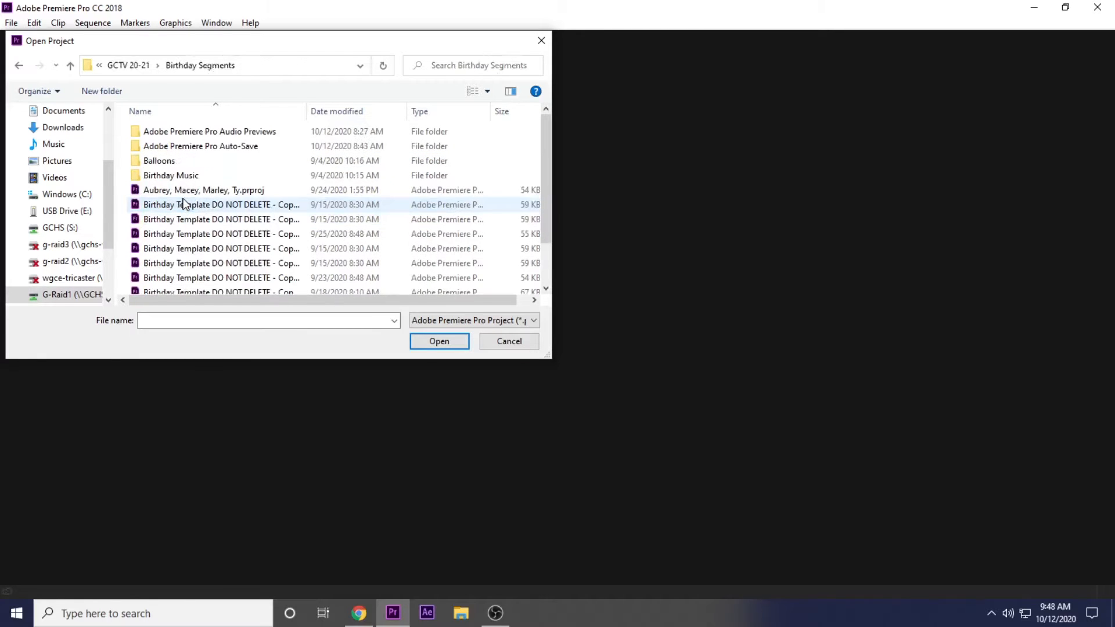
scroll(210, 258, down, 1)
scroll(210, 258, down, 1)
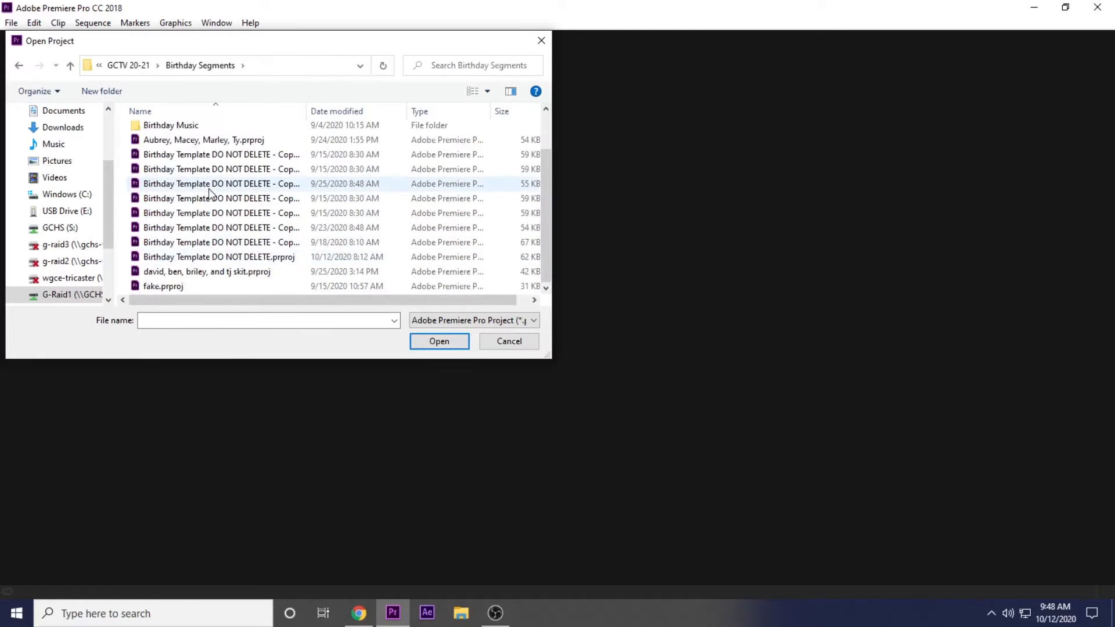
click(208, 262)
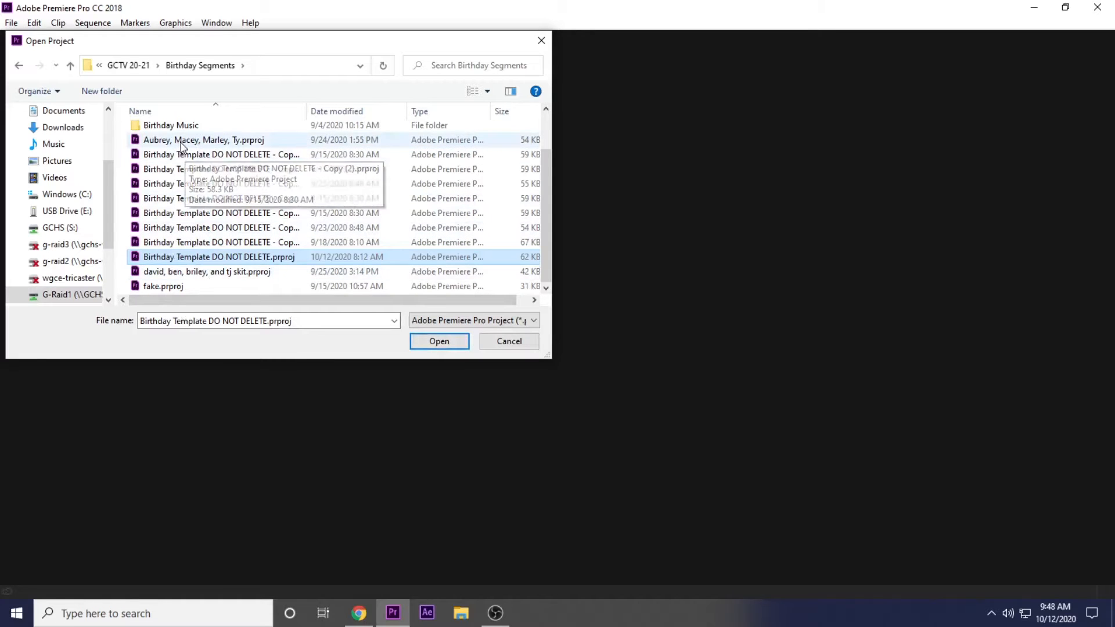
click(428, 344)
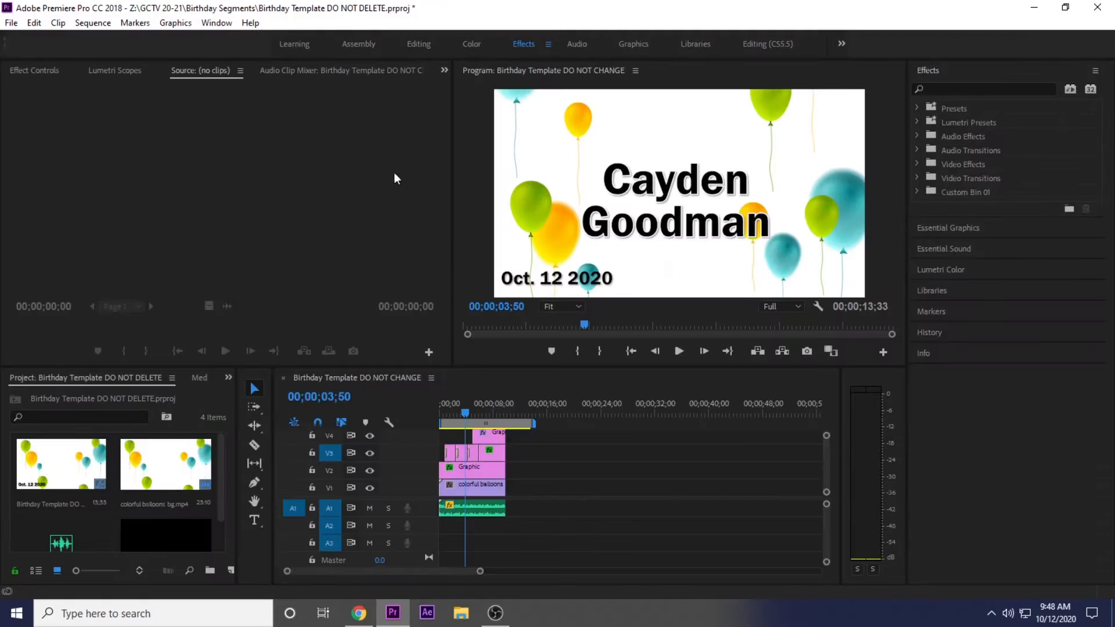
Delete the extra graphic clip on track V4 above the HAPPY BIRTHDAY! title.
click(449, 411)
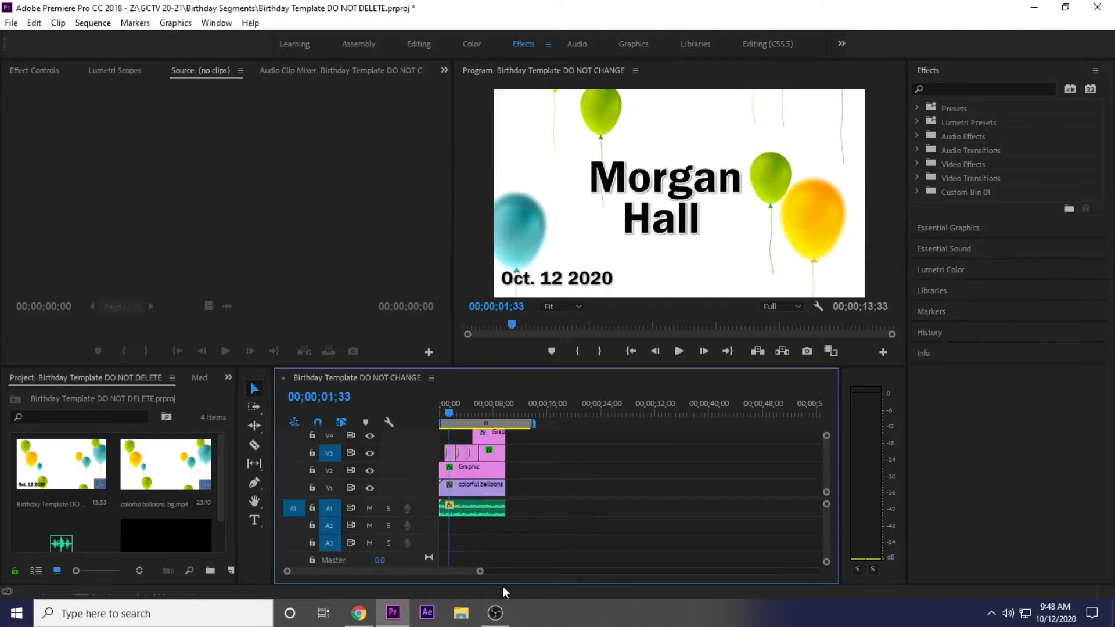
drag(480, 575, 389, 571)
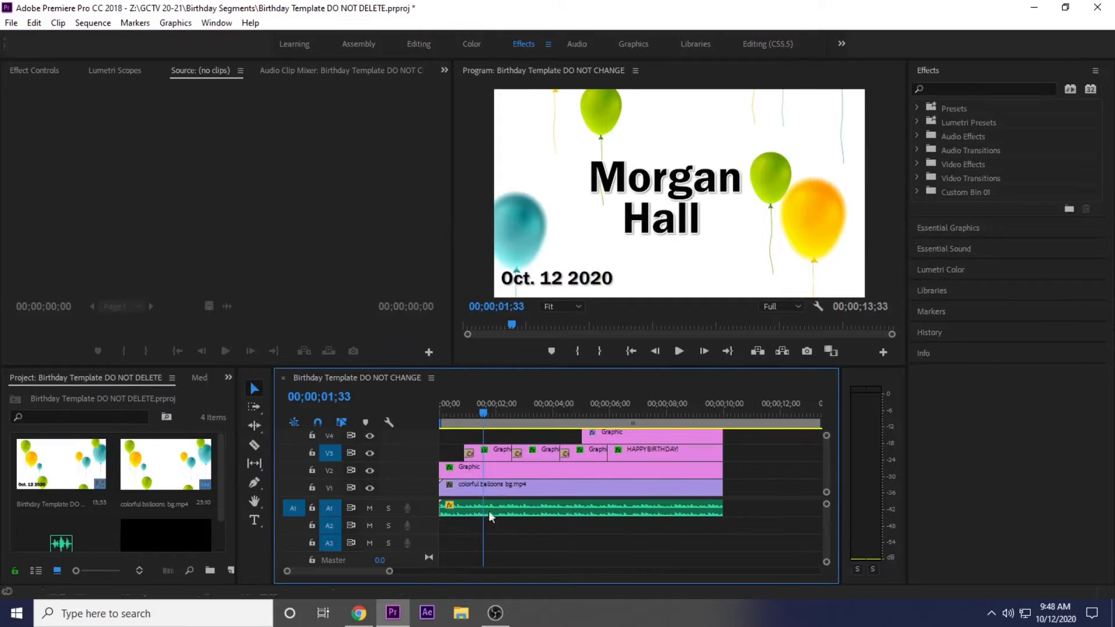
drag(484, 413, 639, 415)
click(636, 433)
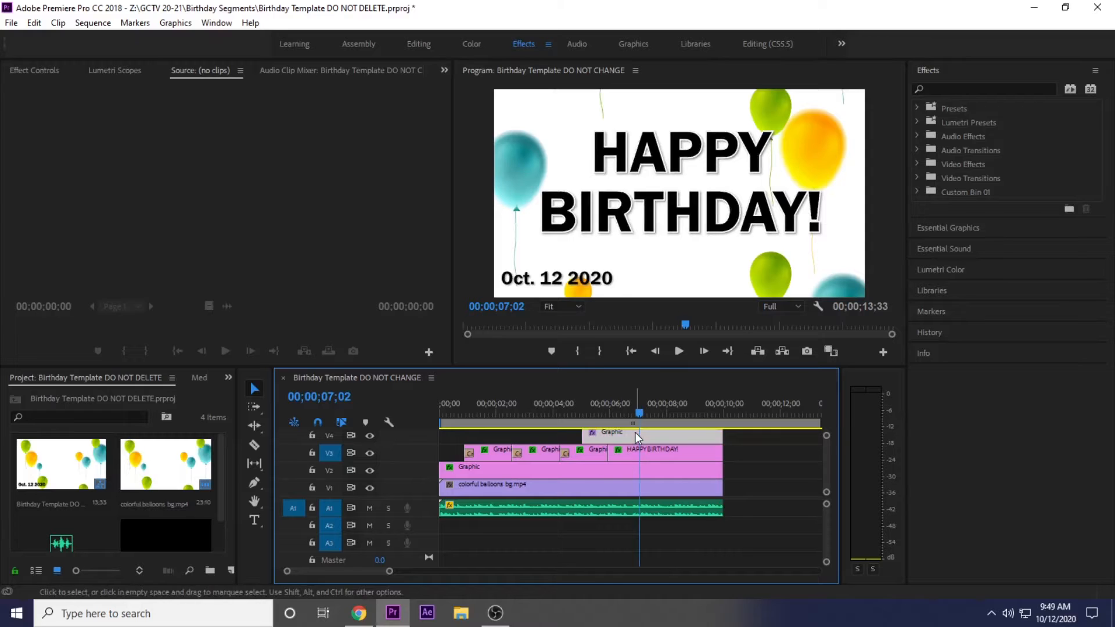
key(Delete)
Move all the title clips on track V3 earlier together, so the first starts at about 00;00;00;30.
key(Home)
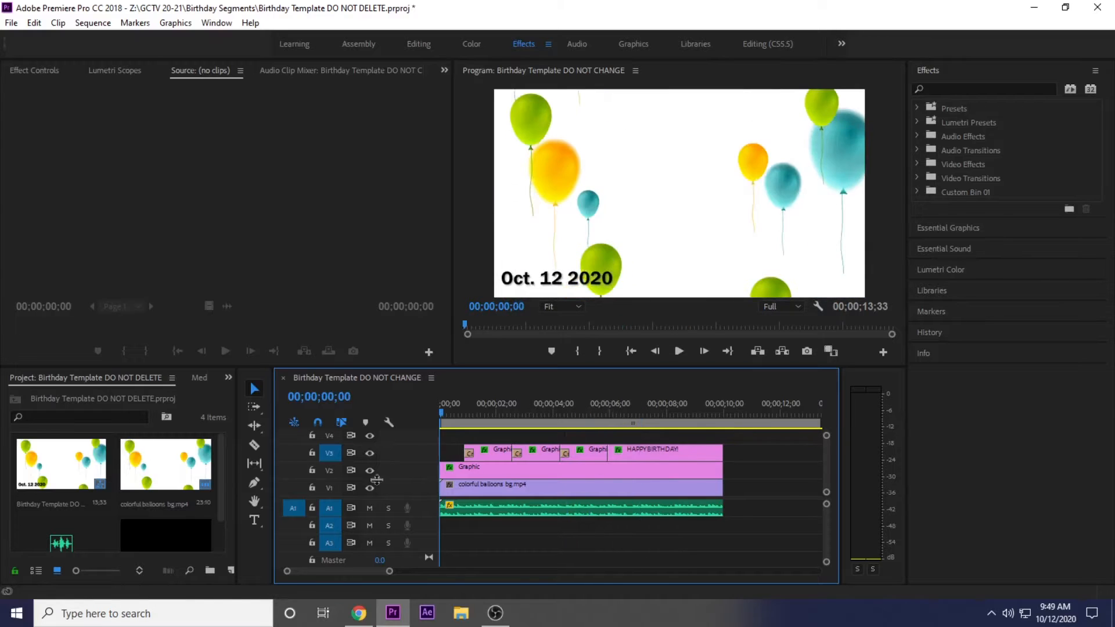
drag(389, 575, 377, 572)
click(467, 413)
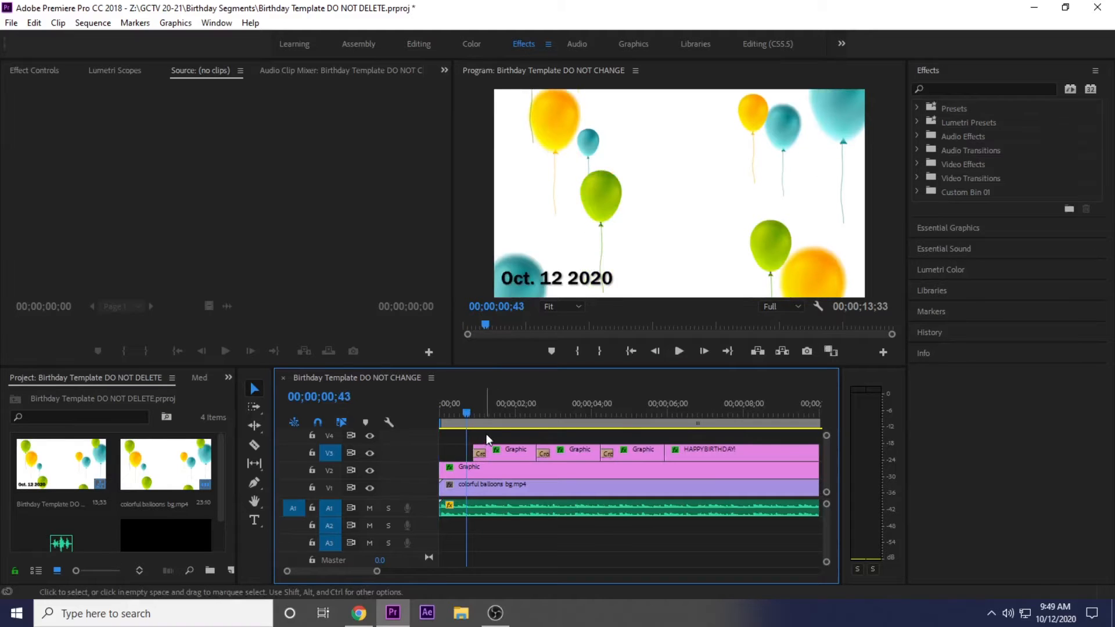
drag(495, 434, 701, 456)
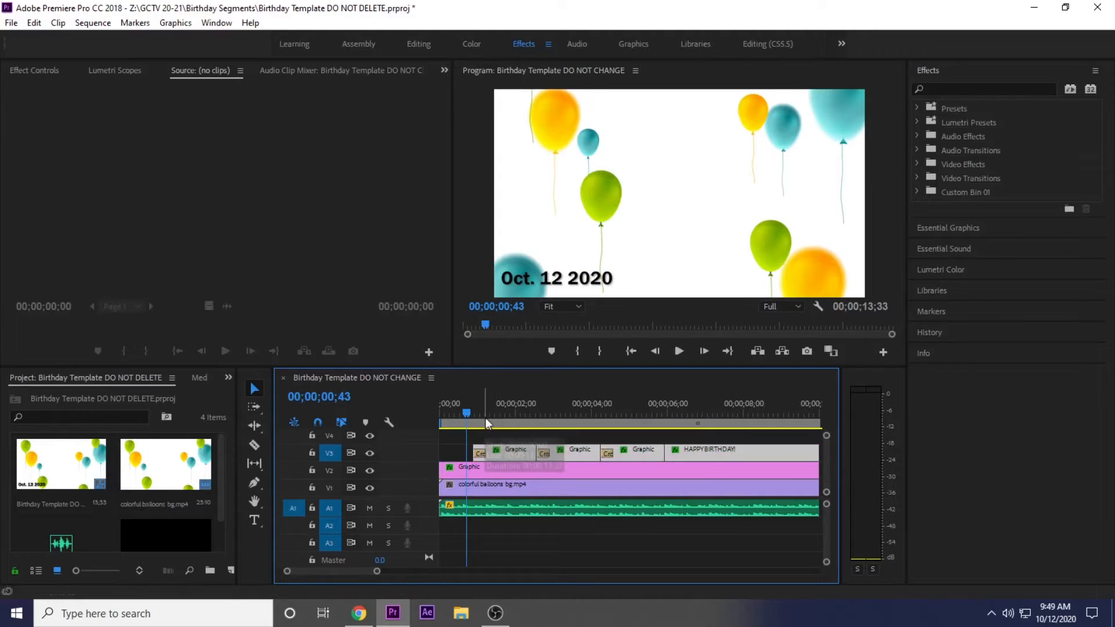
drag(468, 414, 384, 417)
key(space)
key(space)
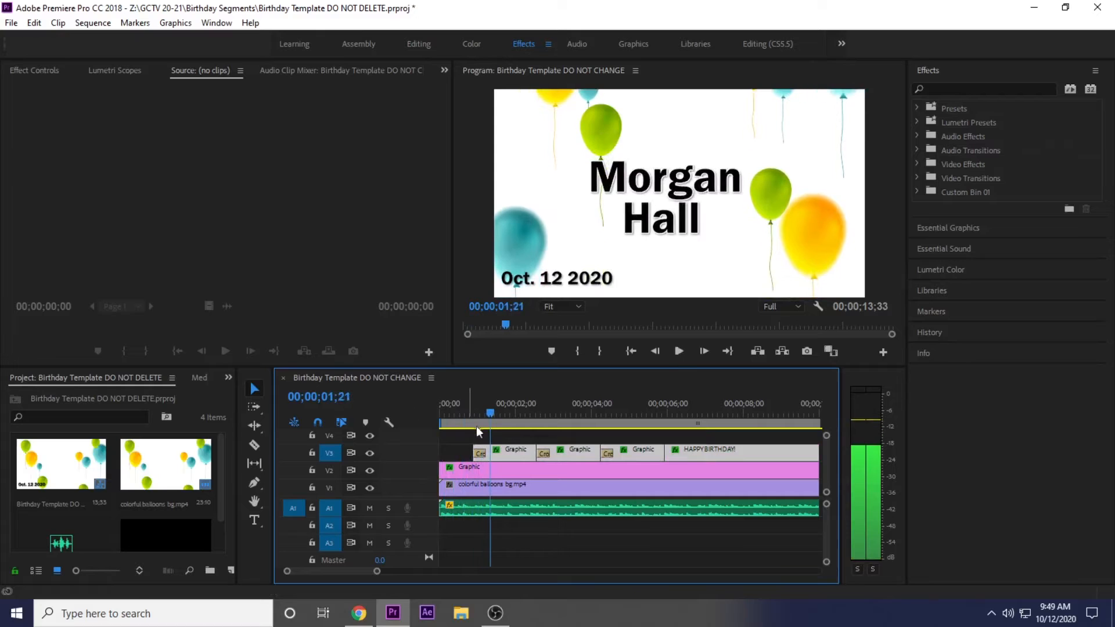
click(510, 432)
drag(508, 436, 698, 456)
key(space)
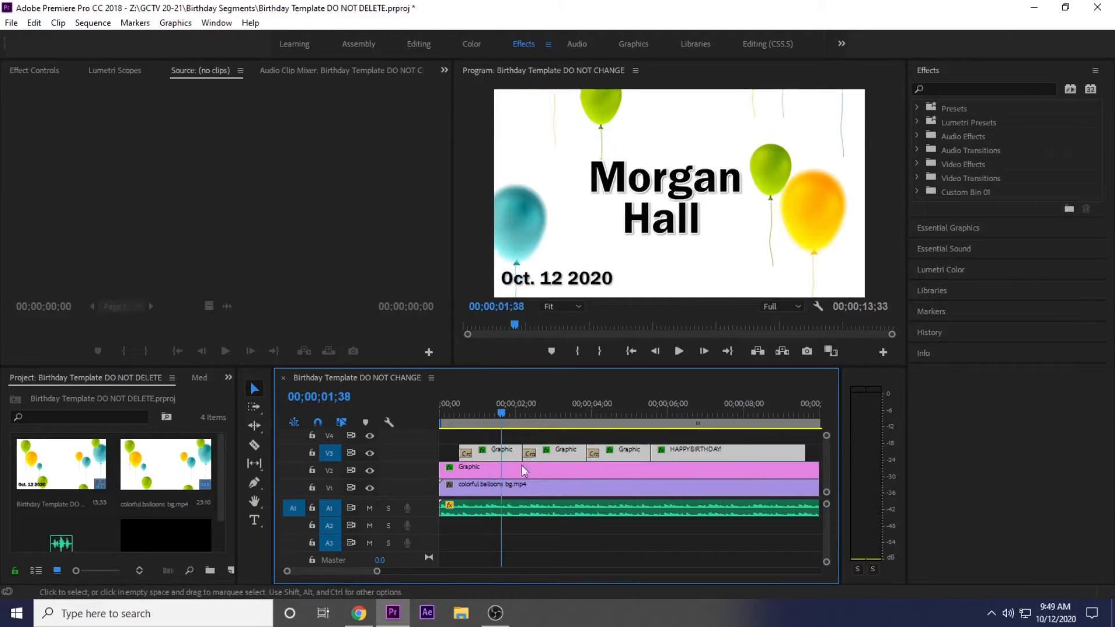
click(536, 442)
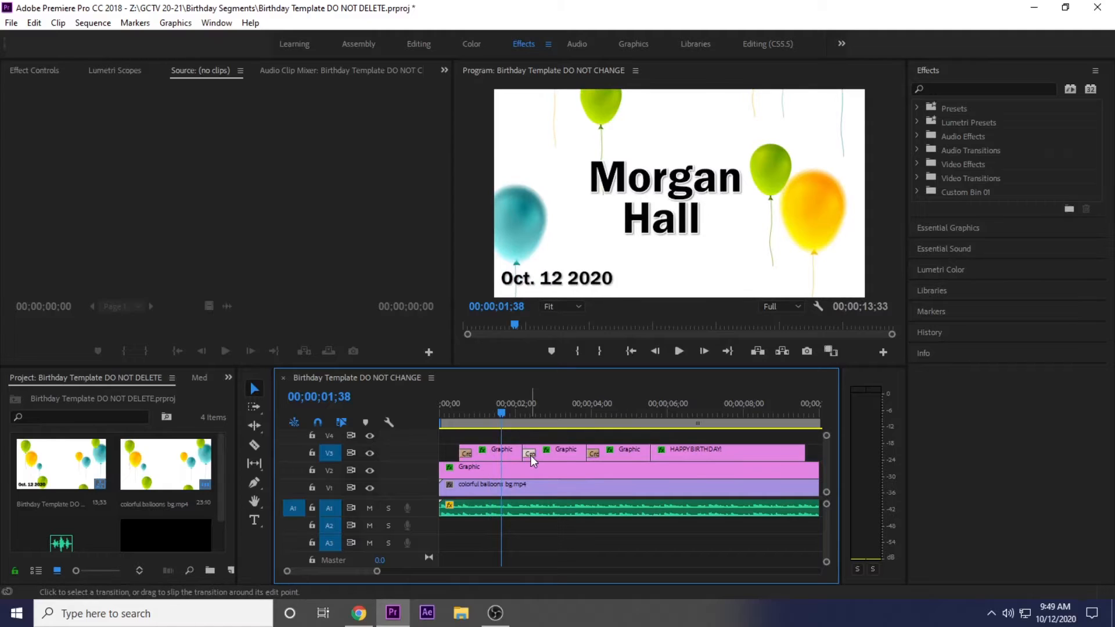
Remove the transitions at the start of the second and third name graphics on track V3.
click(531, 454)
key(Delete)
click(595, 454)
key(Delete)
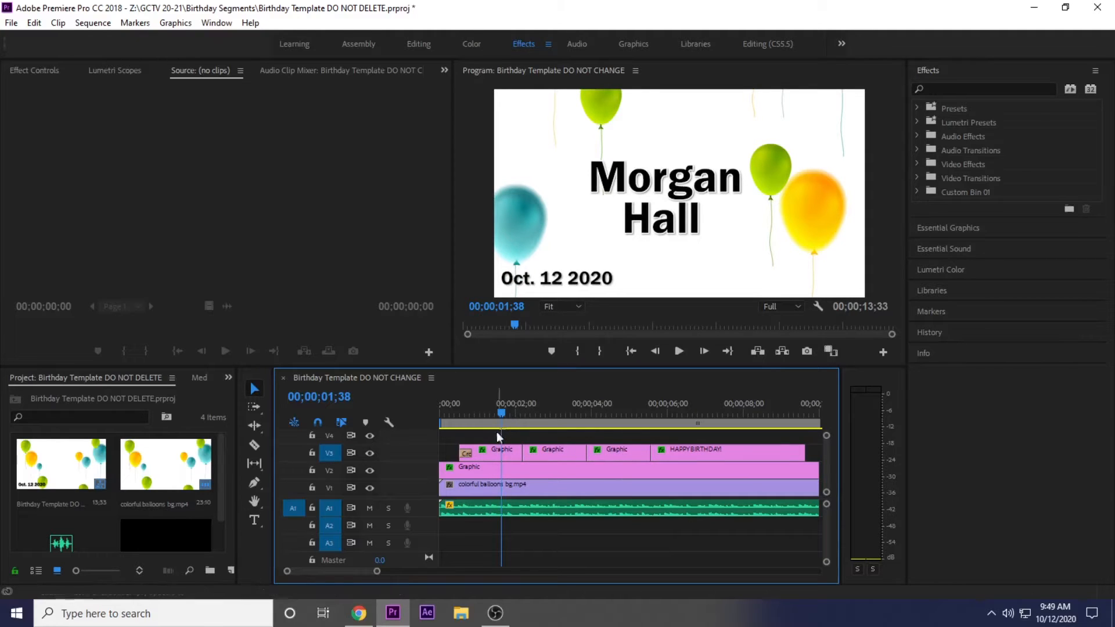
Delete the two leftover graphic clips on track V5.
key(Home)
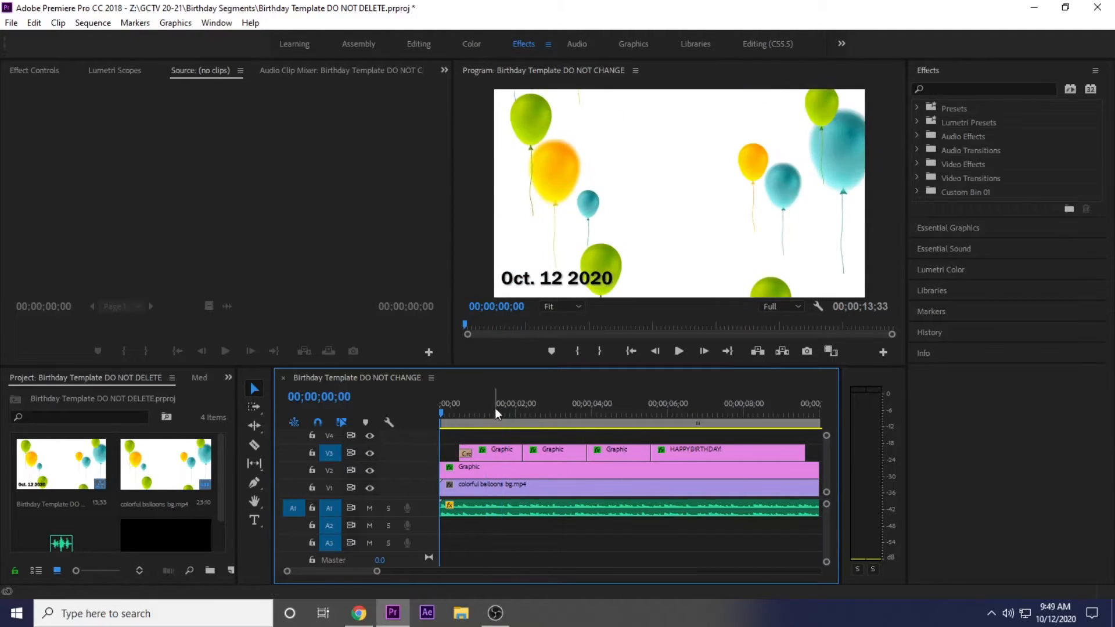
drag(826, 469, 815, 427)
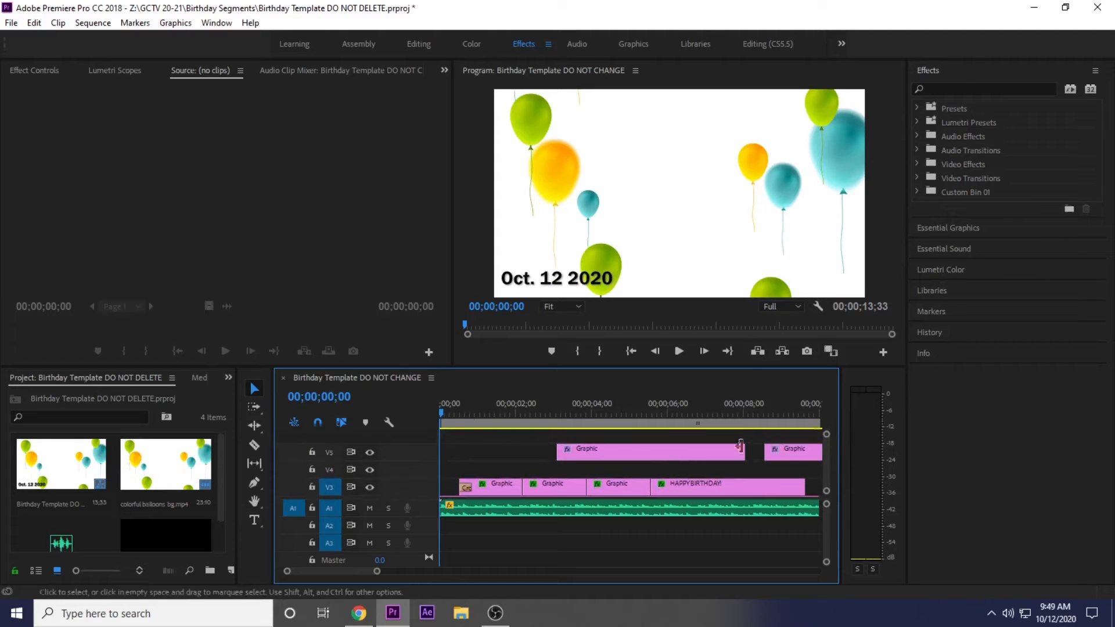
key(Delete)
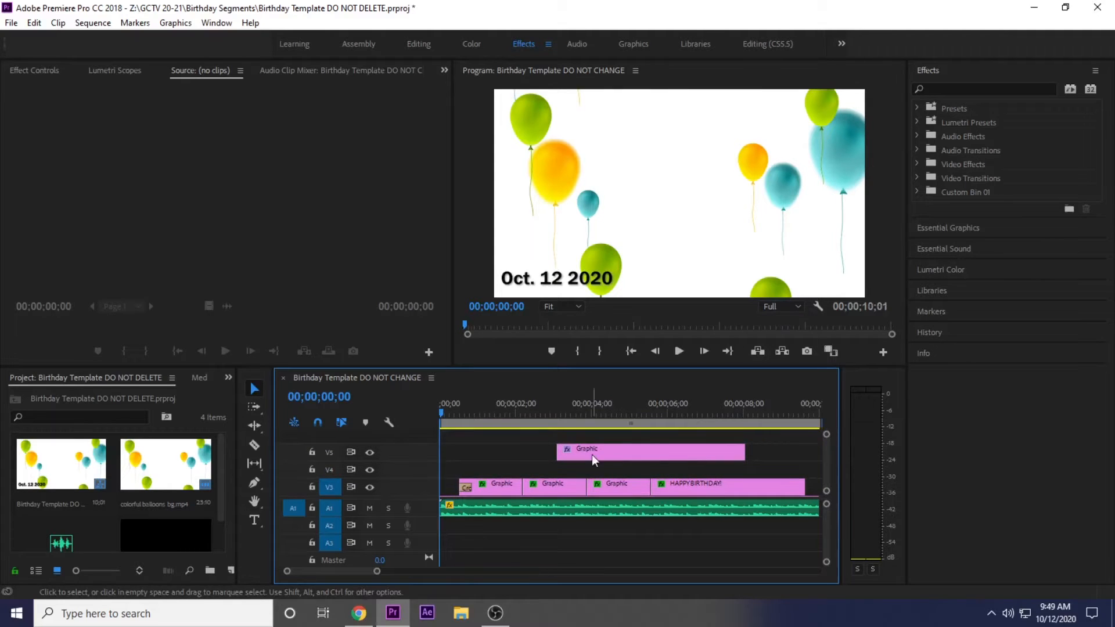
drag(538, 411, 417, 424)
mouse_move(825, 452)
mouse_down()
mouse_move(826, 480)
mouse_move(826, 455)
mouse_up()
click(641, 447)
key(Delete)
Extend the HAPPY BIRTHDAY! clip on V3 to end together with the background and date clips.
scroll(476, 472, down, 2)
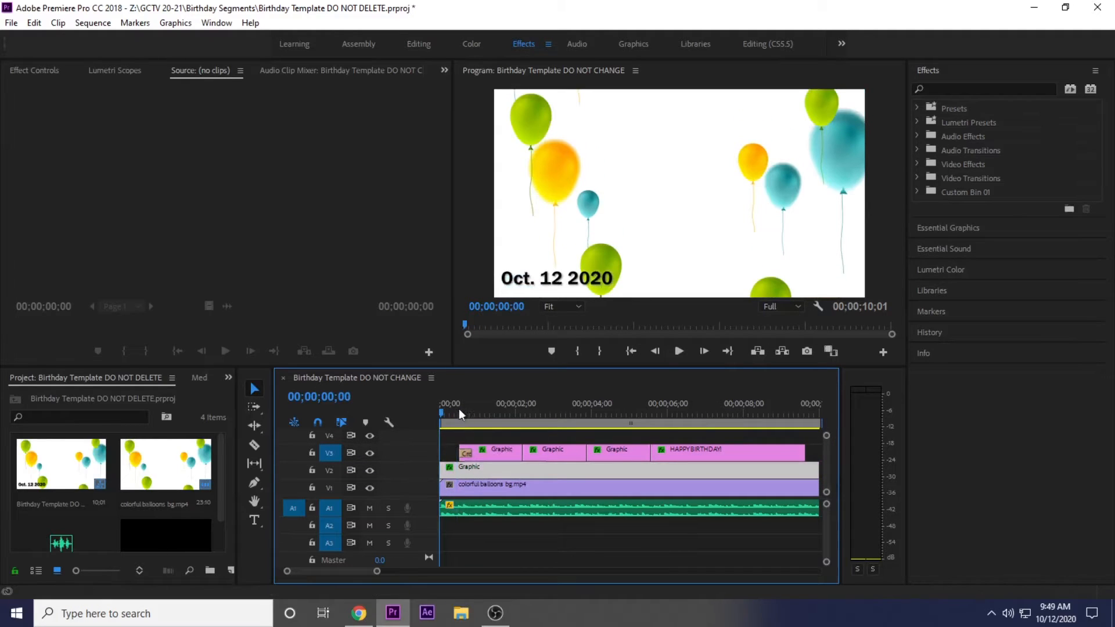
drag(806, 454, 720, 459)
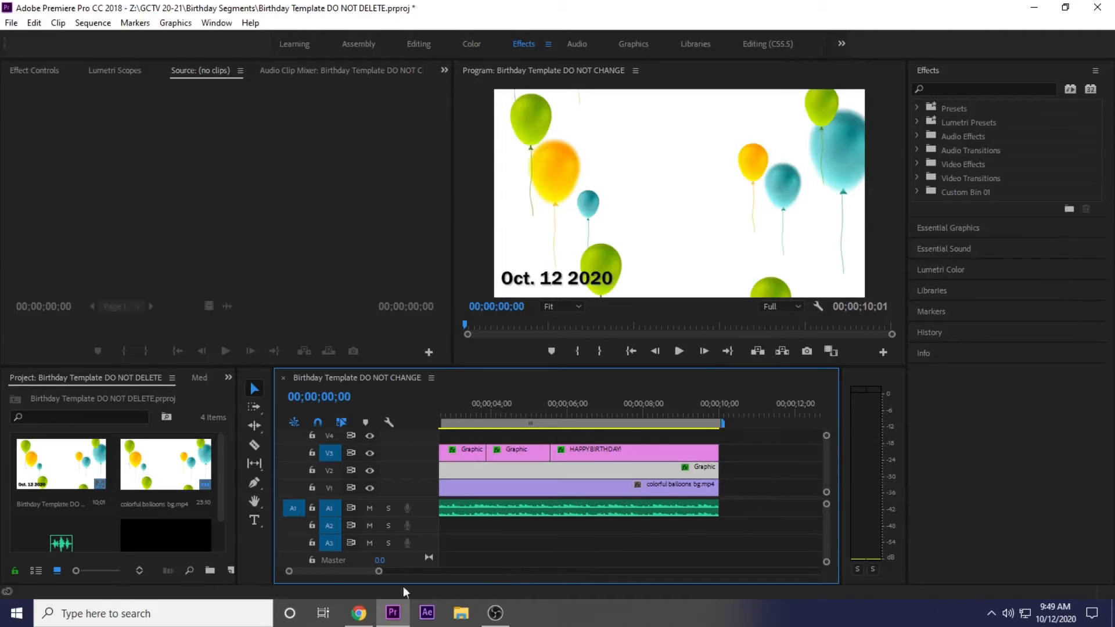
drag(330, 574, 271, 570)
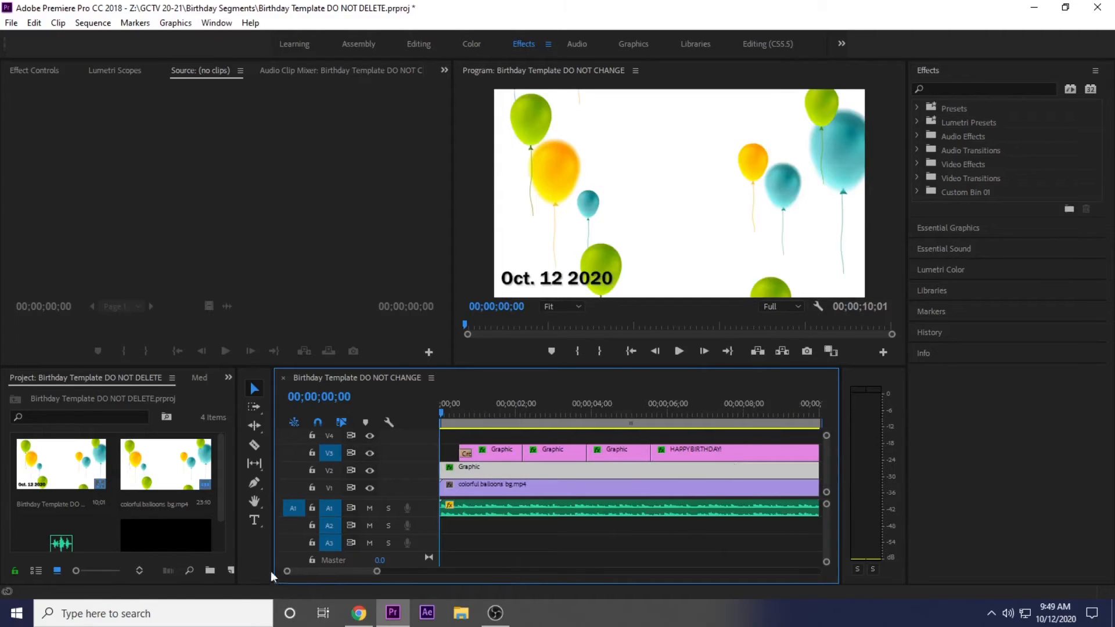
Edit the date graphic on track V2 with the Type tool so it reads "Oct. 12, 2020".
double_click(466, 472)
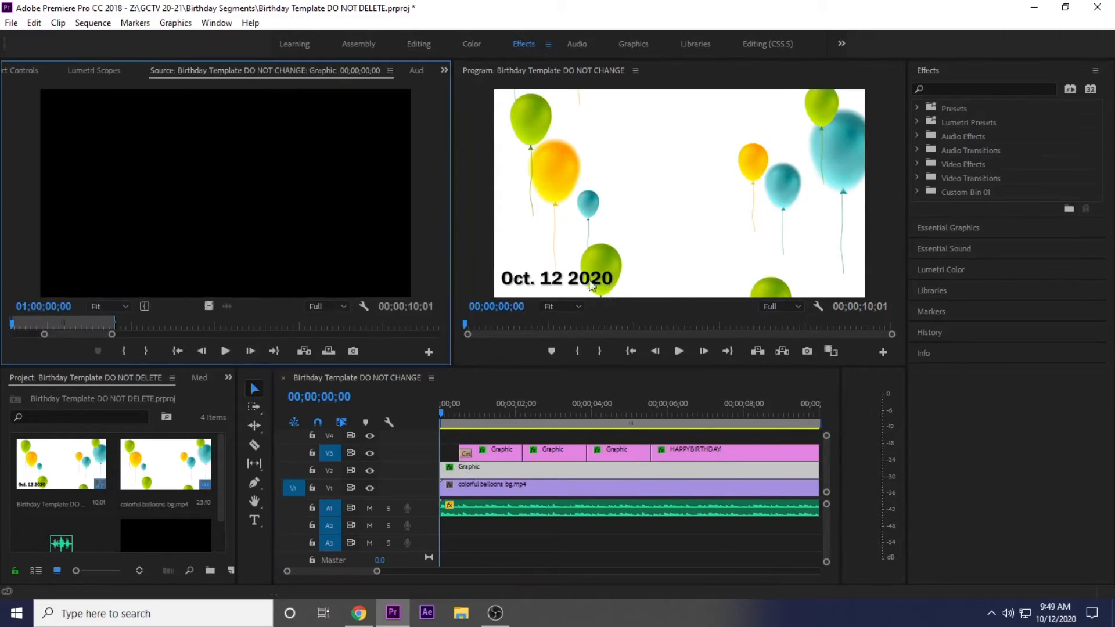
click(21, 69)
click(256, 520)
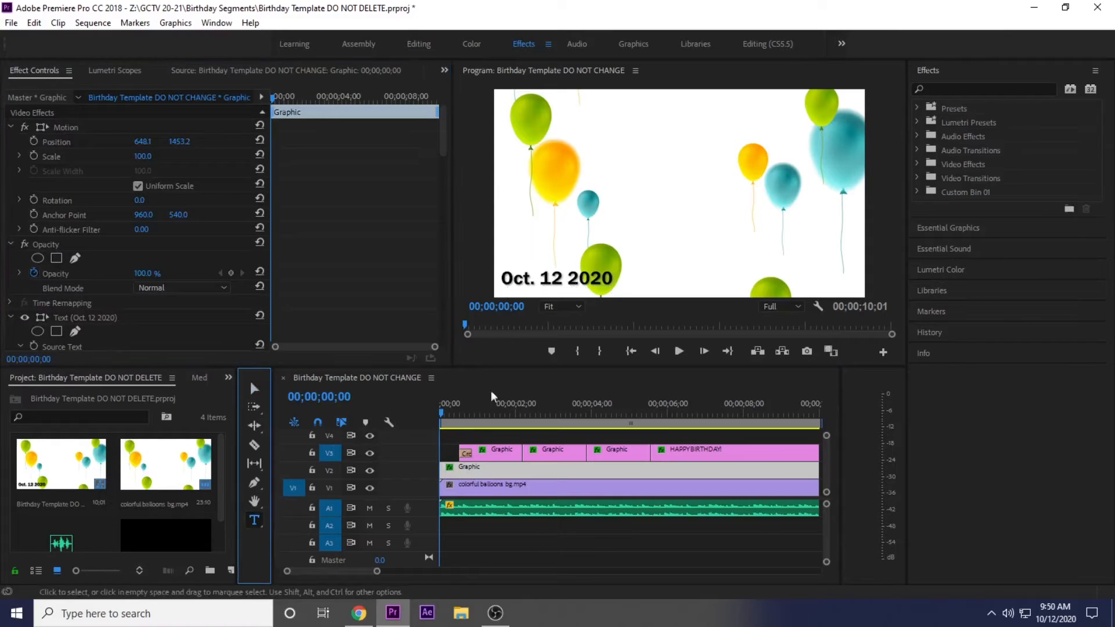
click(559, 274)
text(,)
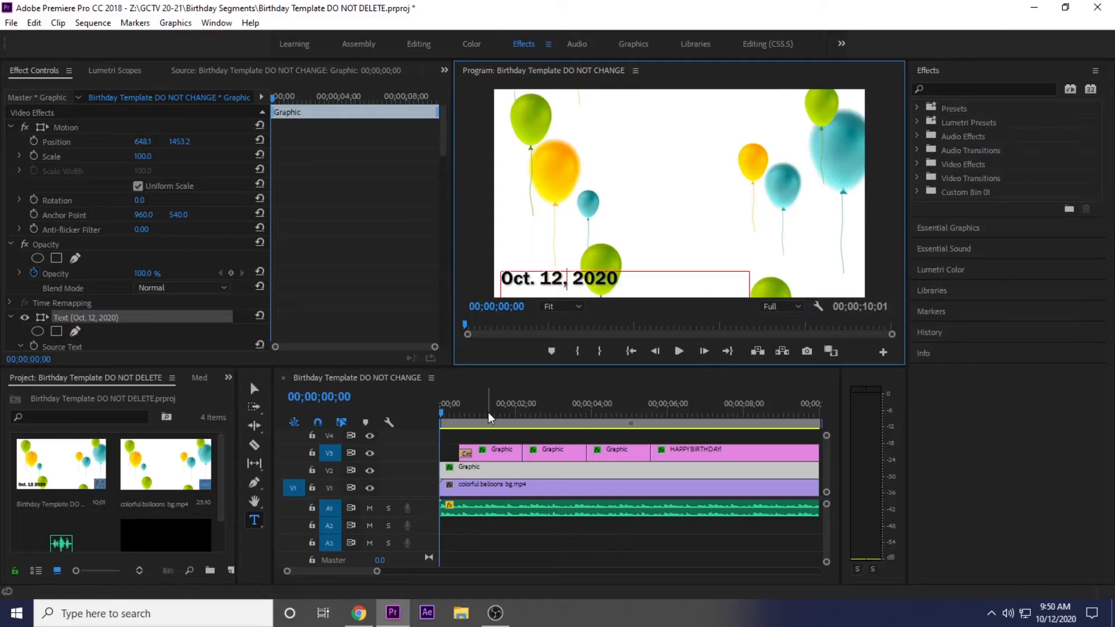
click(509, 410)
click(495, 433)
Play the sequence from the first name graphic into the HAPPY BIRTHDAY! title to check the timing.
drag(507, 405, 458, 410)
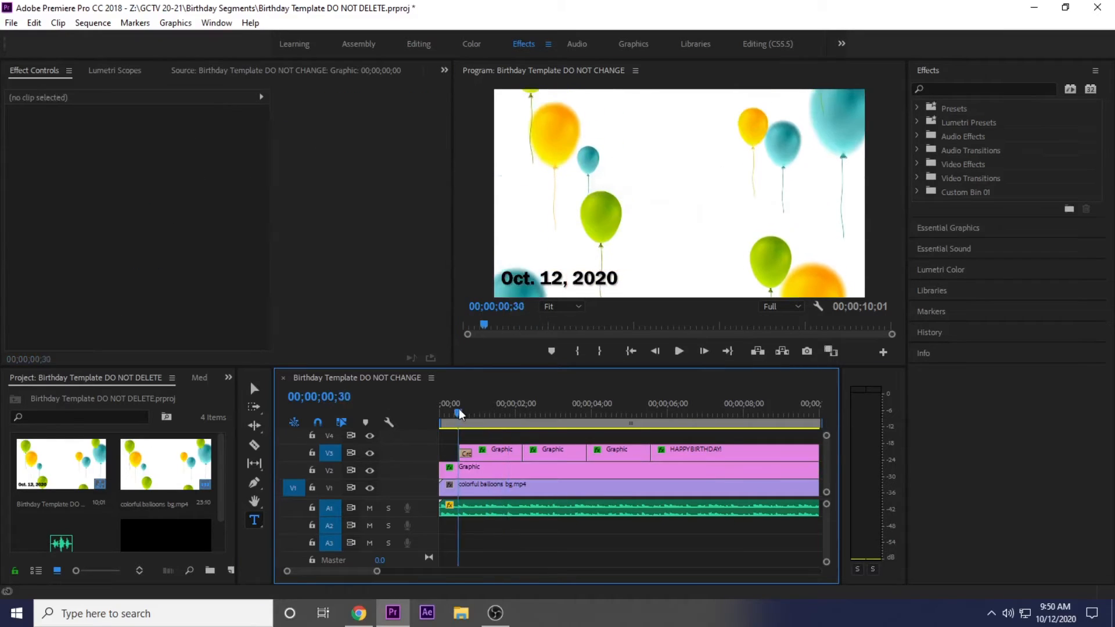
key(space)
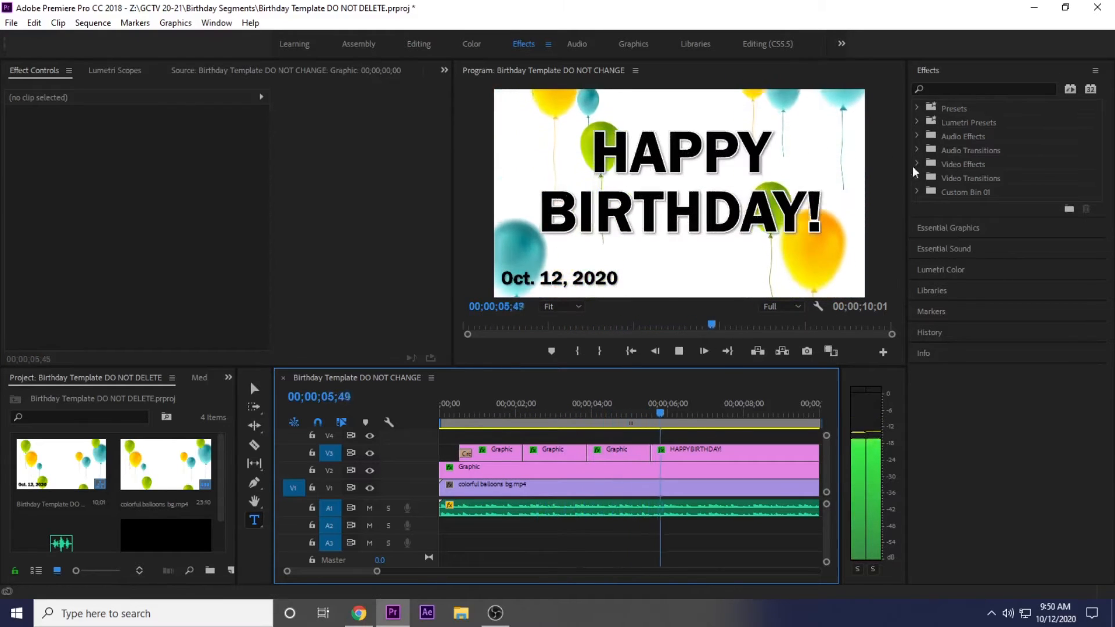
key(space)
Search the effects for "cross" and apply Cross Dissolve to the three cuts between the title clips on V3.
click(966, 87)
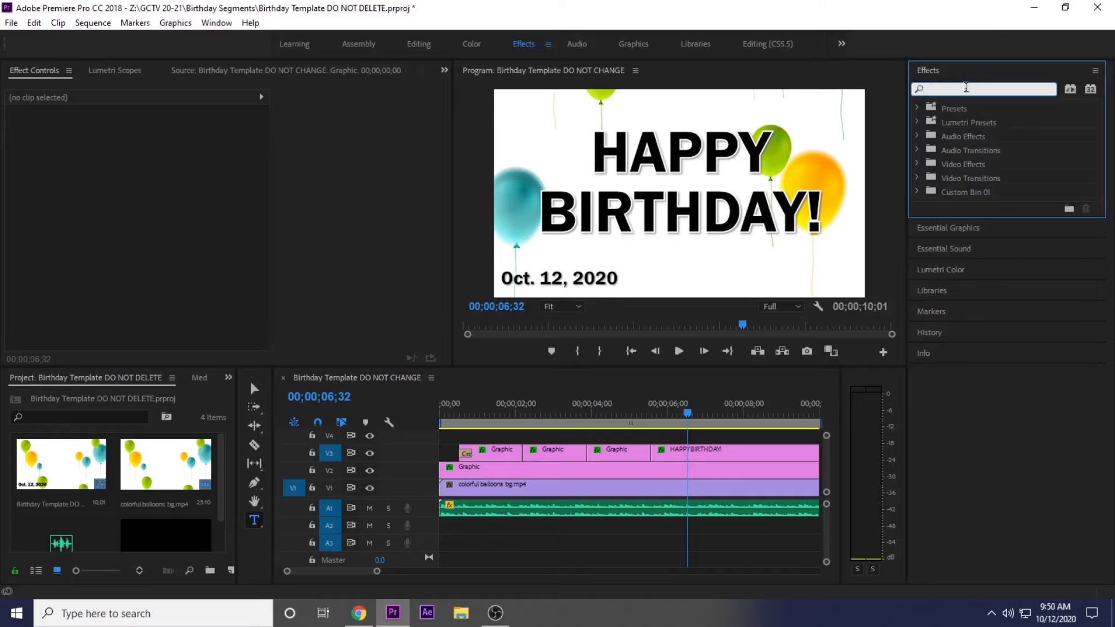
click(228, 377)
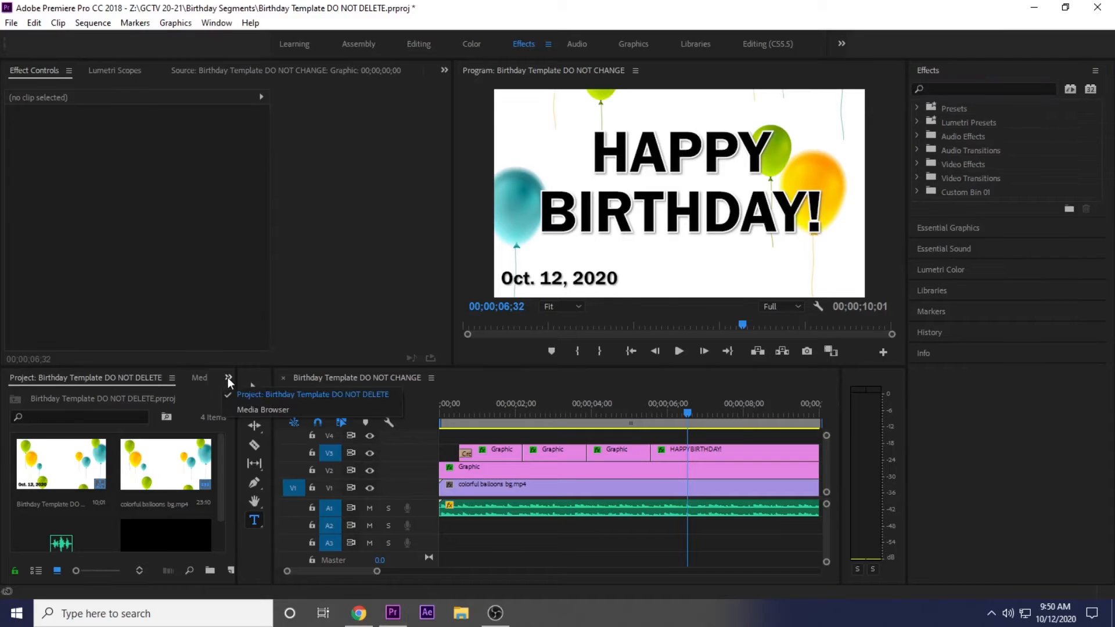
click(947, 87)
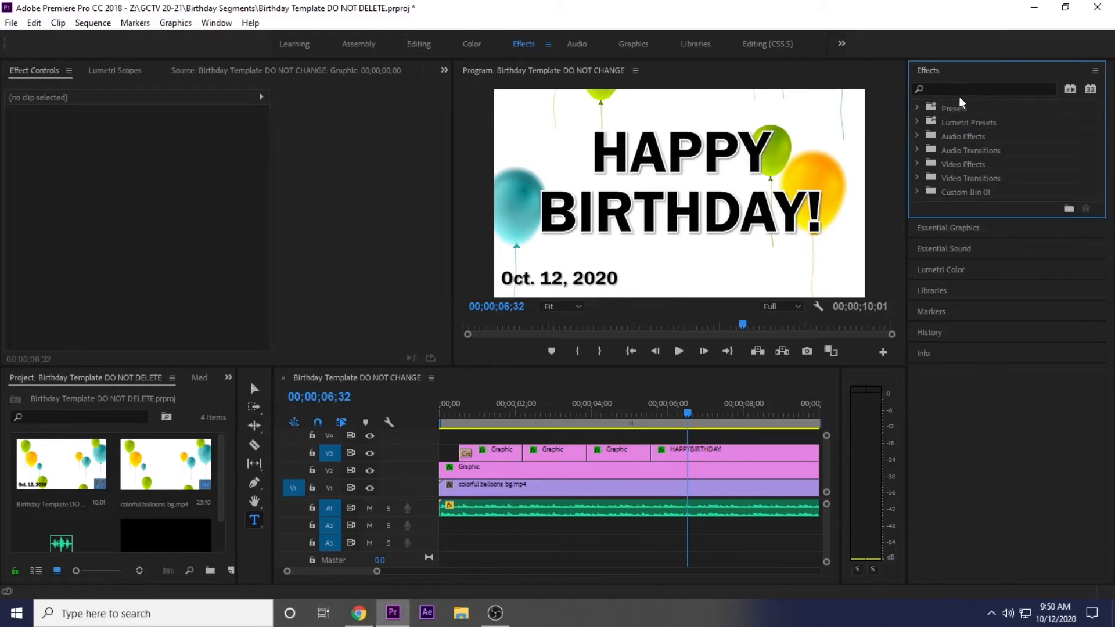
text(cross)
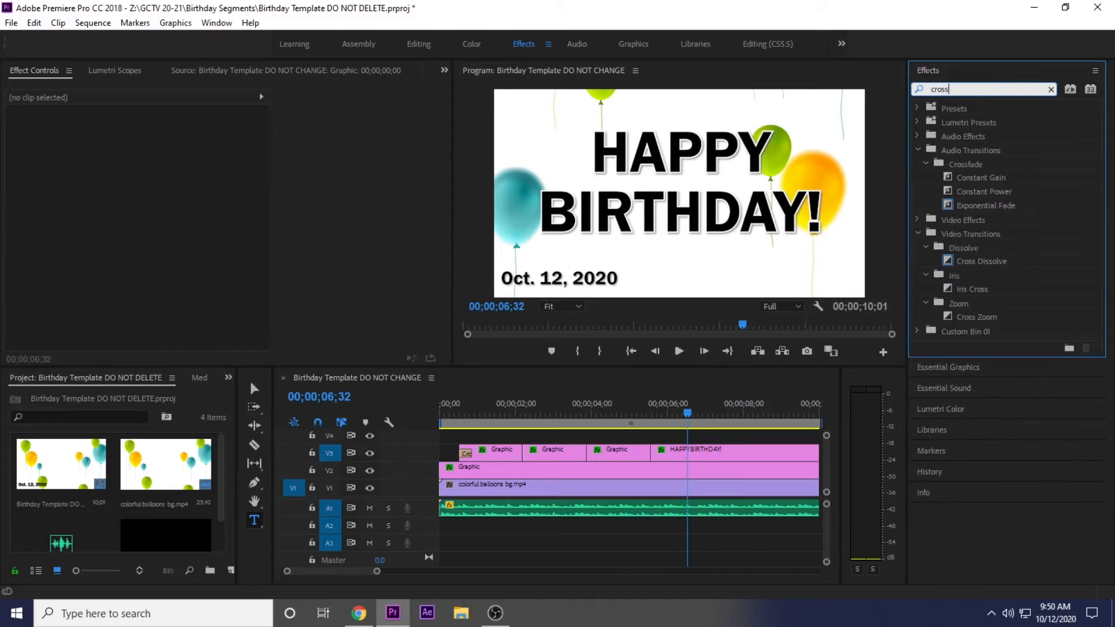
drag(976, 262, 526, 456)
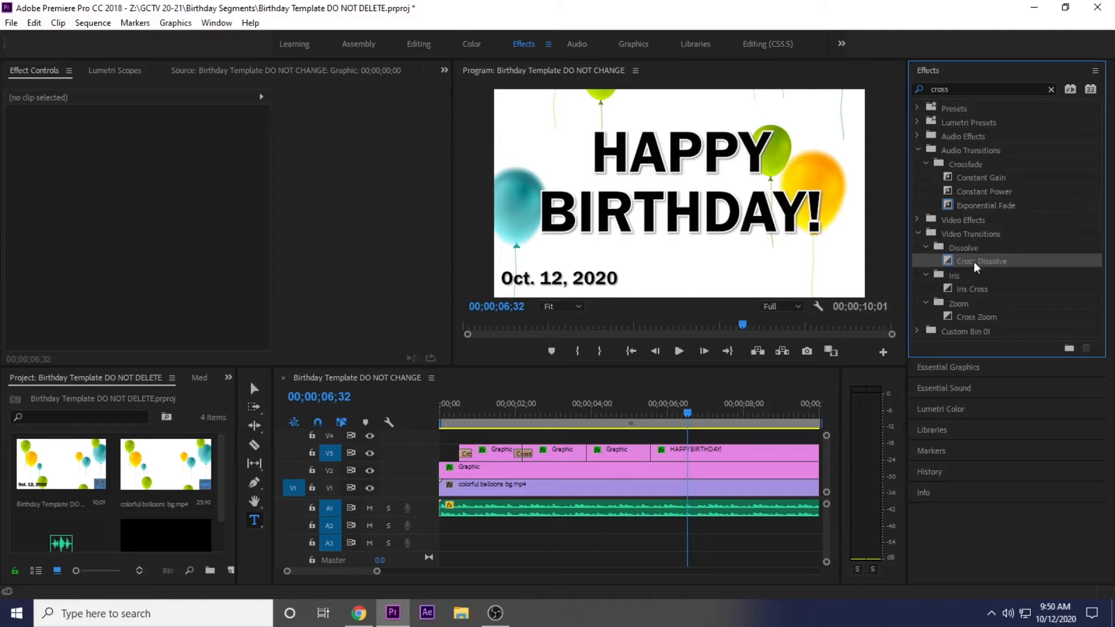
drag(976, 266, 601, 477)
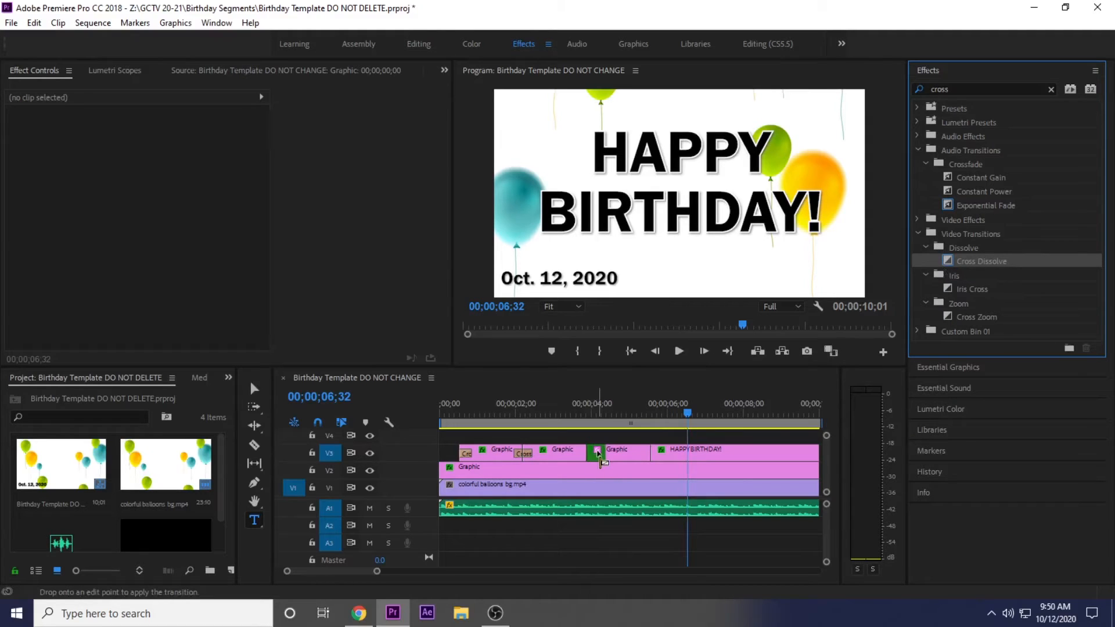
drag(597, 466, 591, 456)
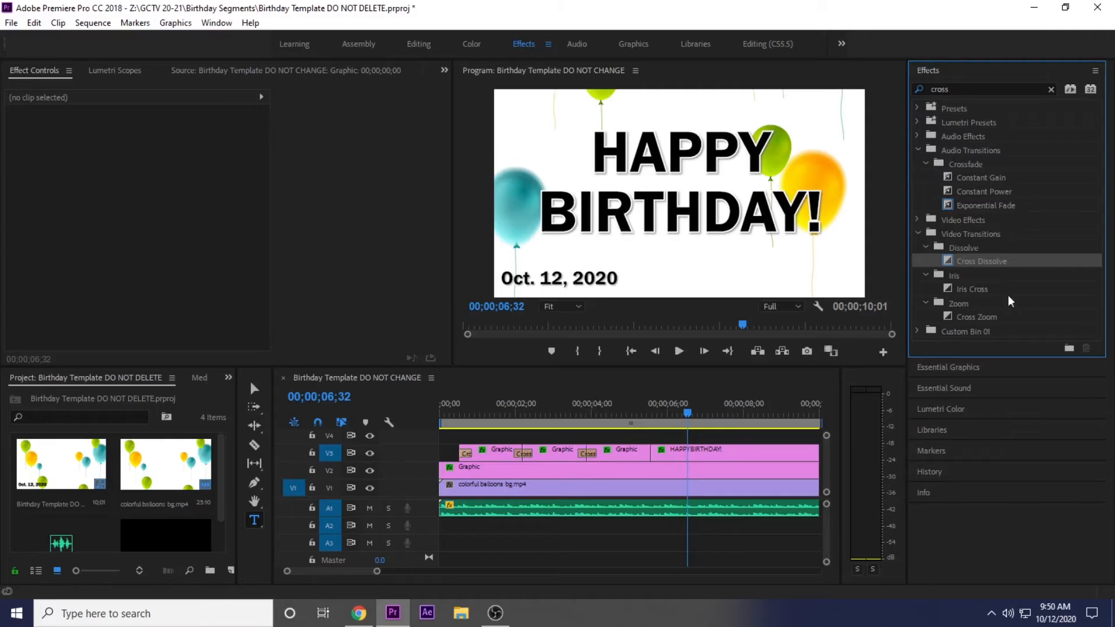
drag(985, 265, 651, 454)
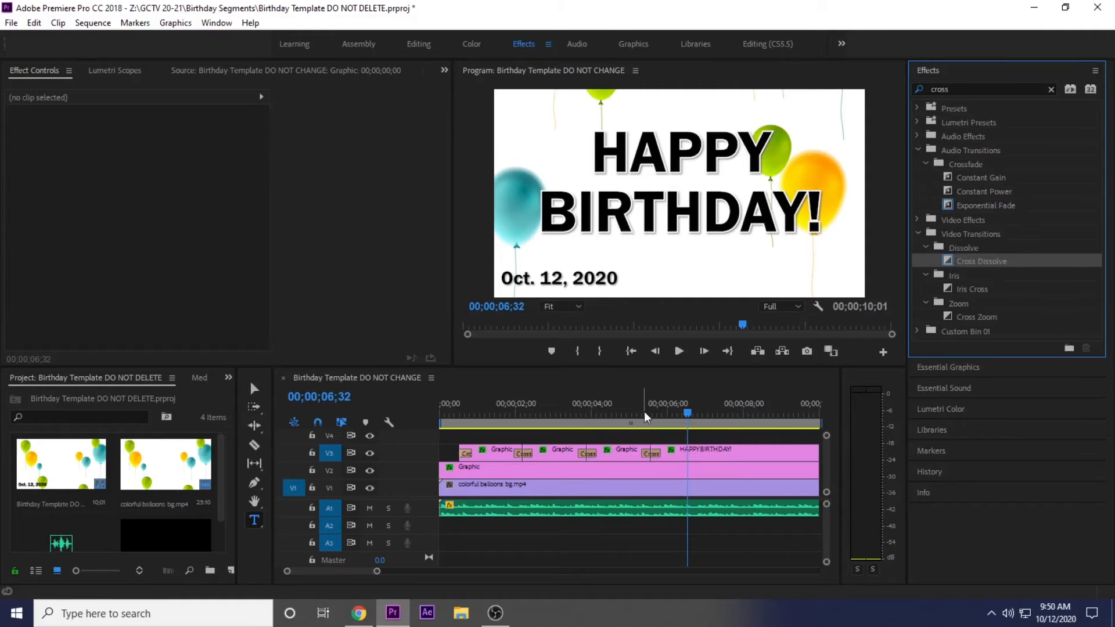
Play the sequence from about the two-second mark to check the cross dissolves between the title clips.
drag(646, 416, 512, 423)
key(space)
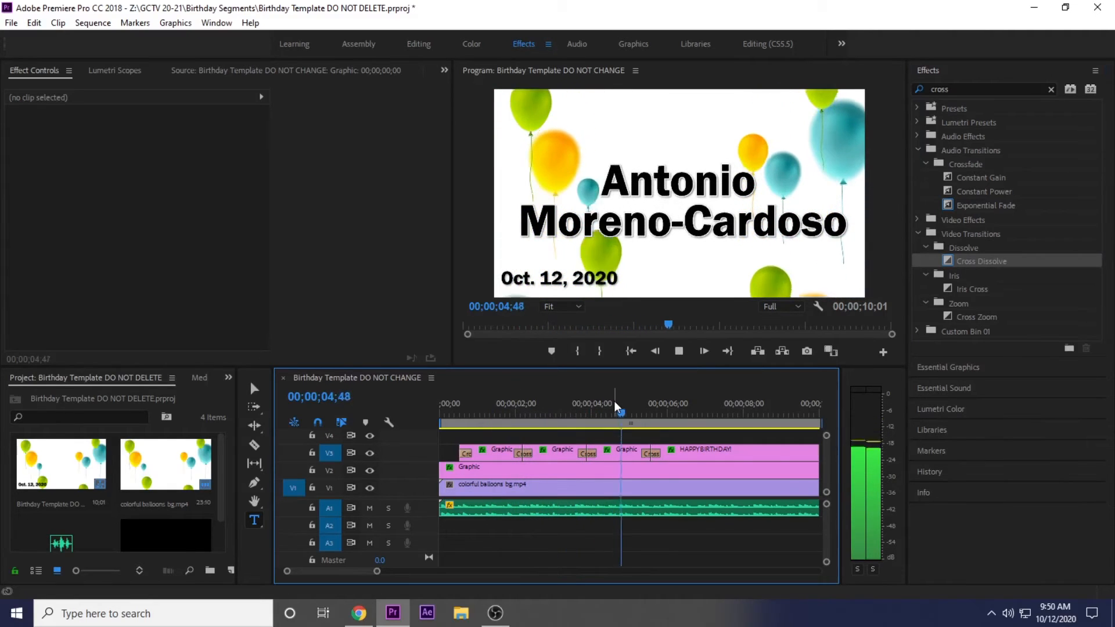
key(space)
Set the duration of each of the three Cross Dissolves between the title clips on V3 to 15 frames.
right_click(524, 454)
click(551, 464)
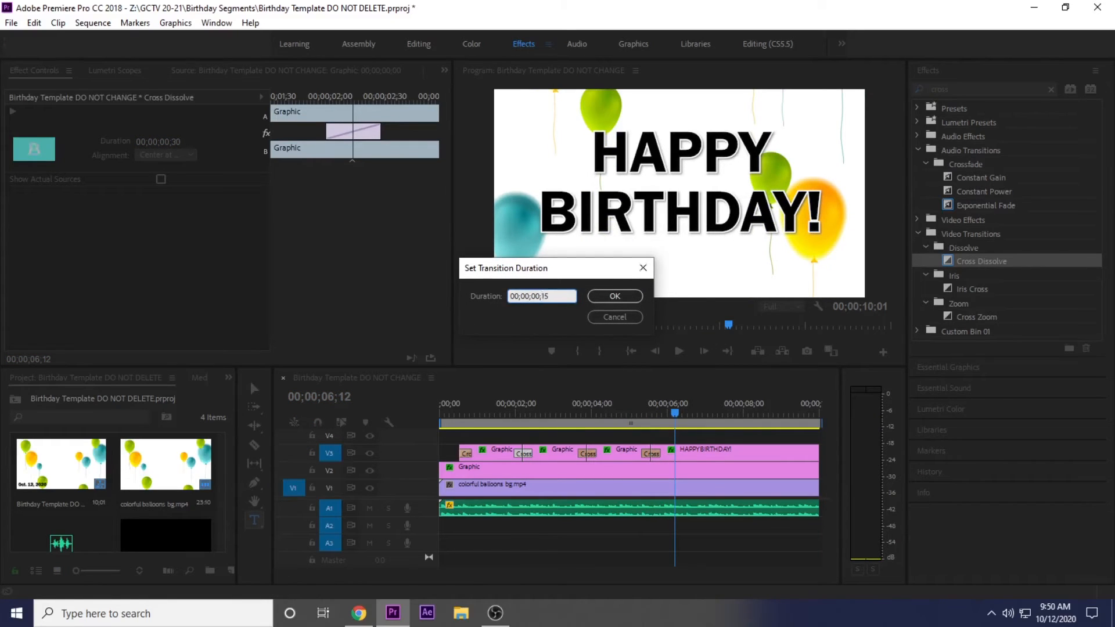
key(Return)
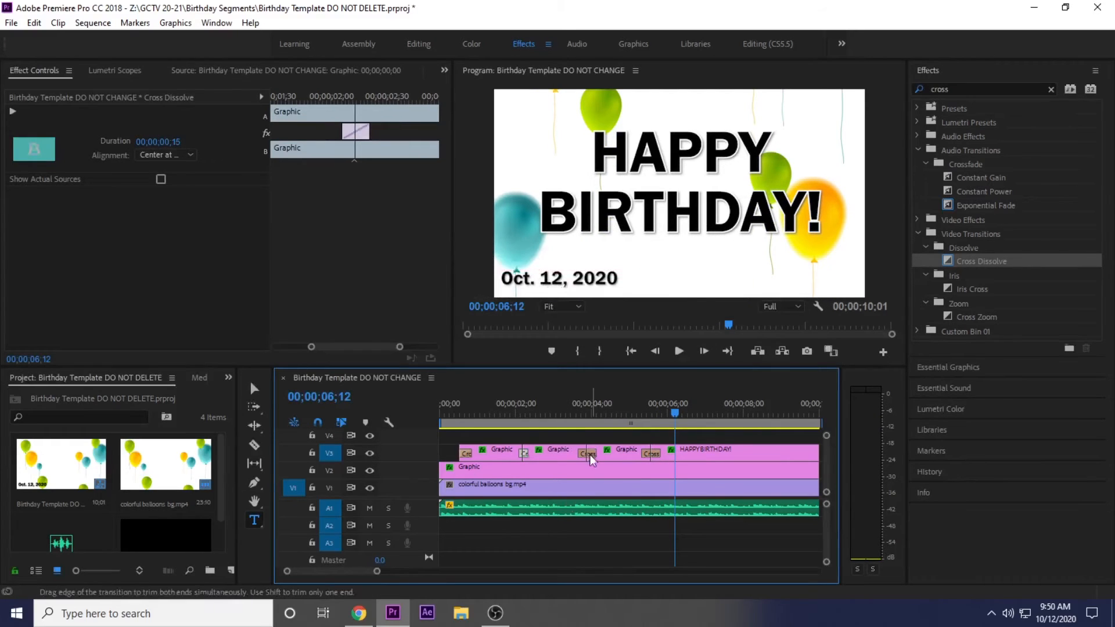
right_click(591, 457)
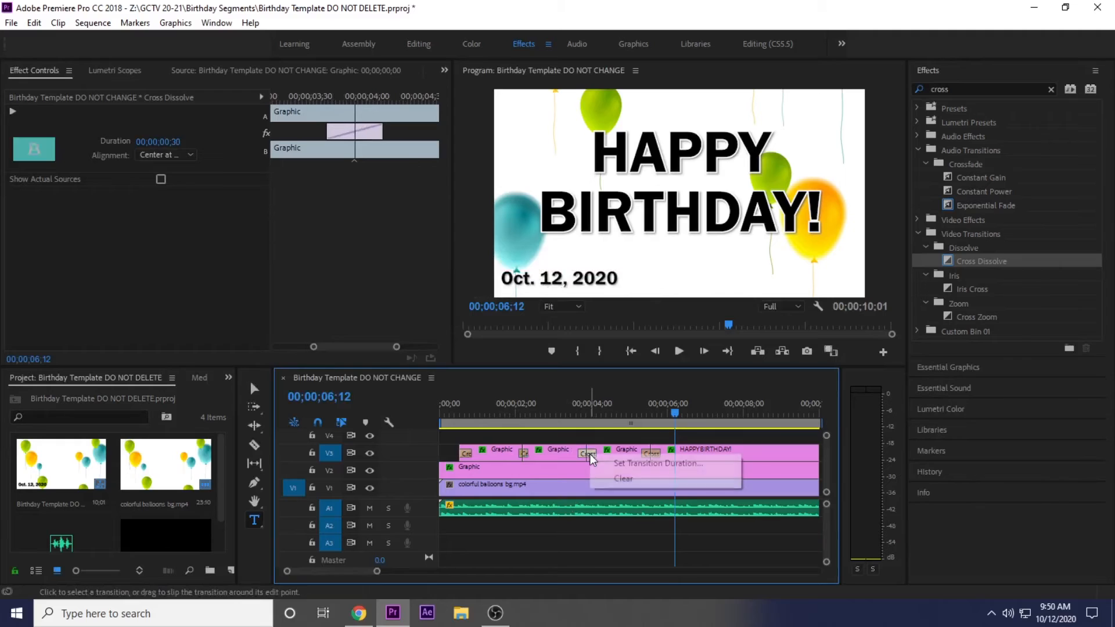
click(618, 463)
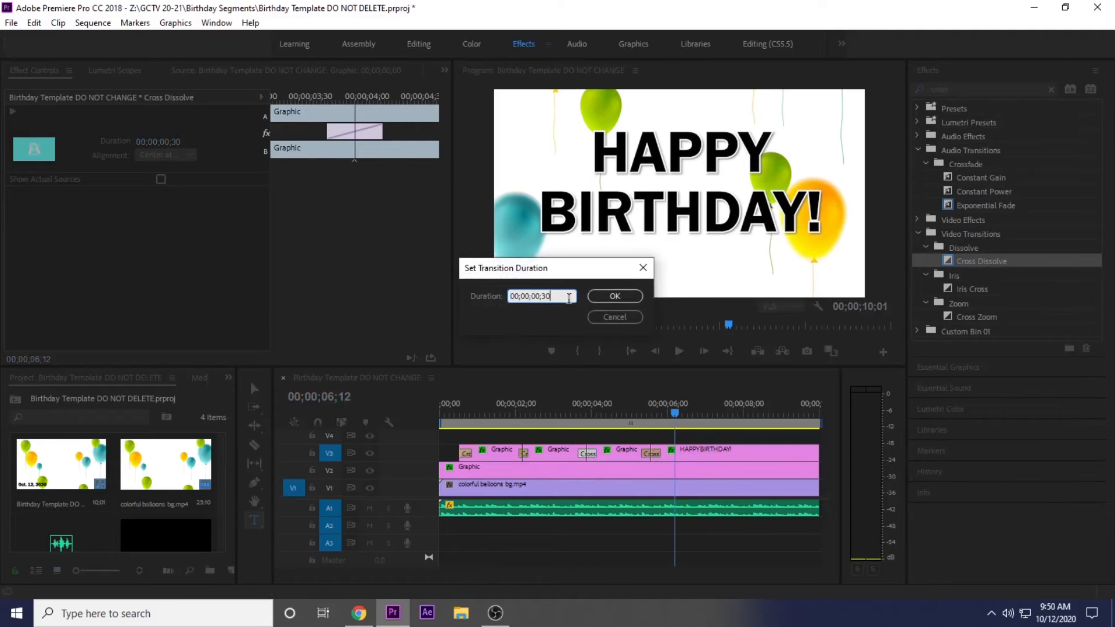
text(15)
key(Return)
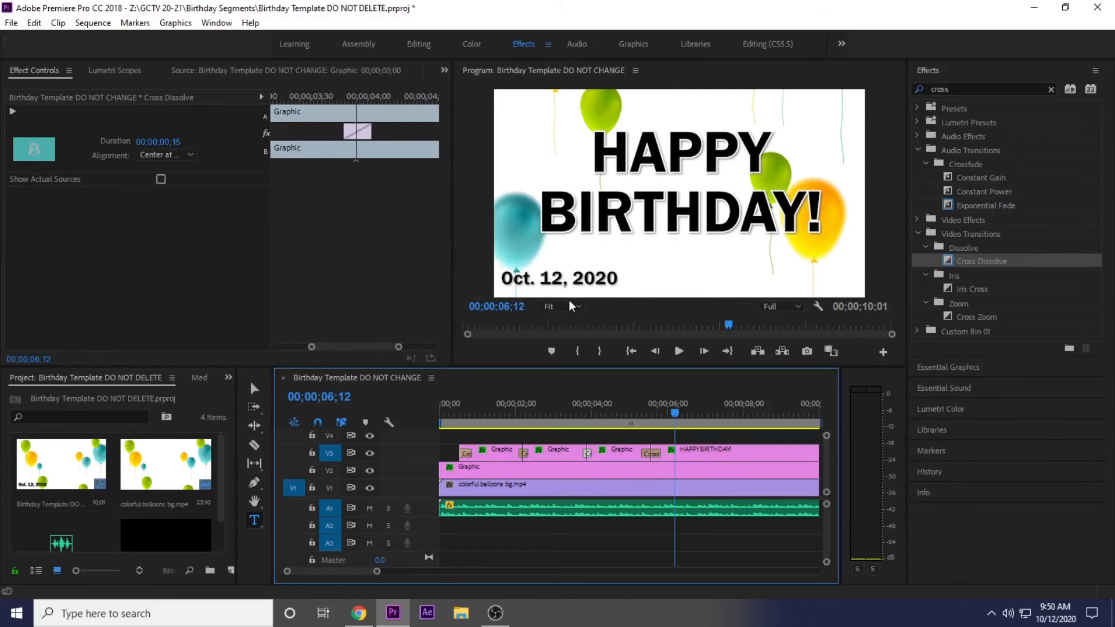
click(654, 455)
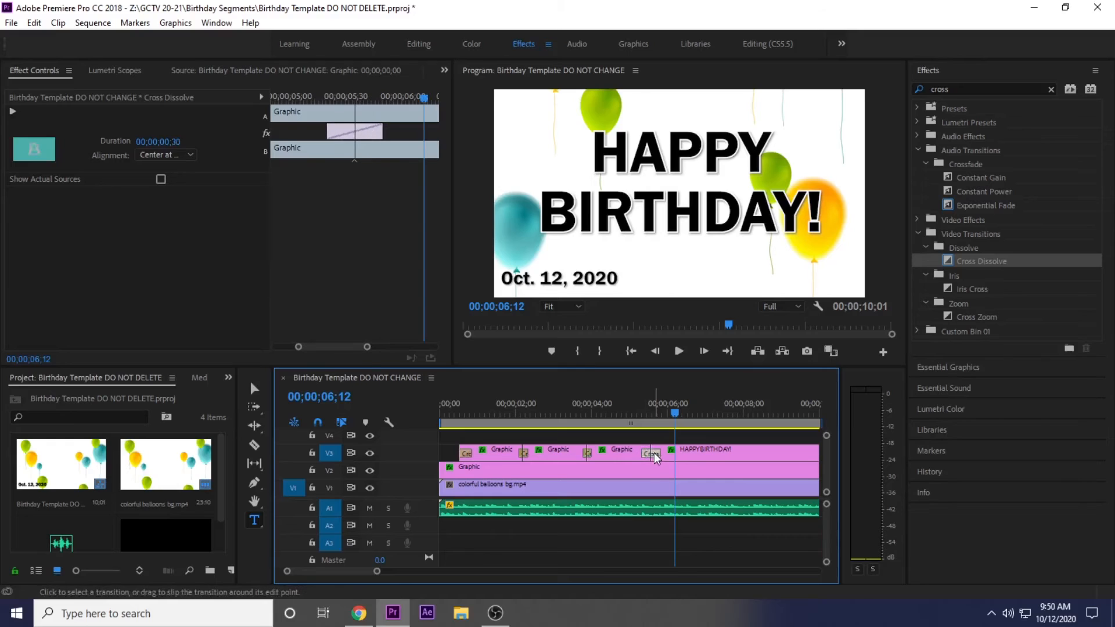
right_click(655, 458)
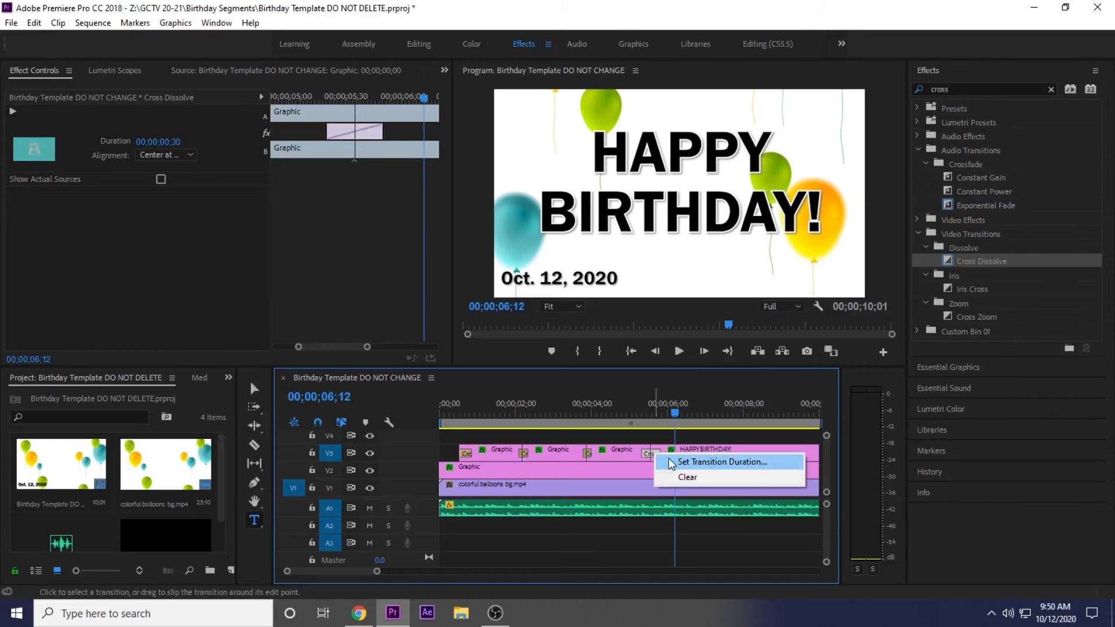
click(672, 462)
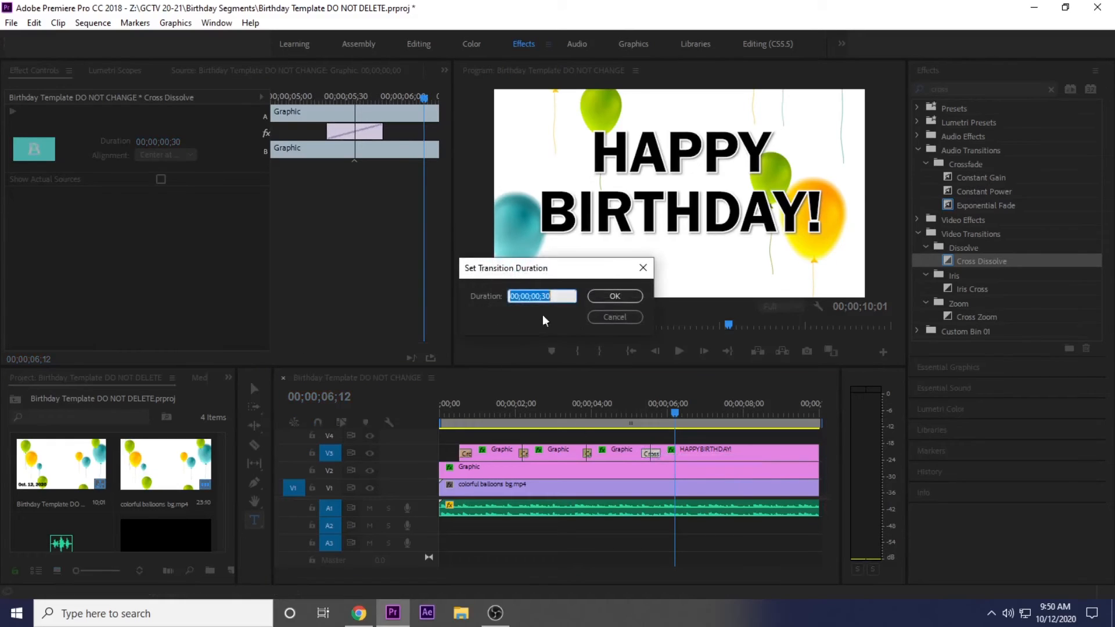
text(15)
key(Return)
Play back the title clips from the first name-to-name cut to check the shortened dissolves.
drag(636, 414, 520, 417)
key(space)
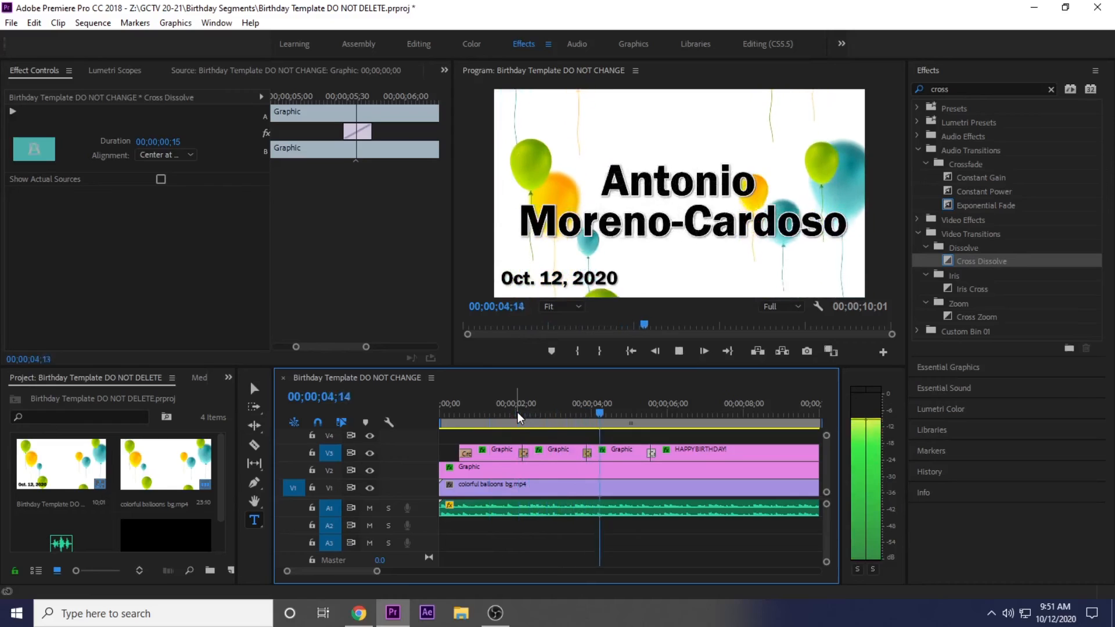
key(space)
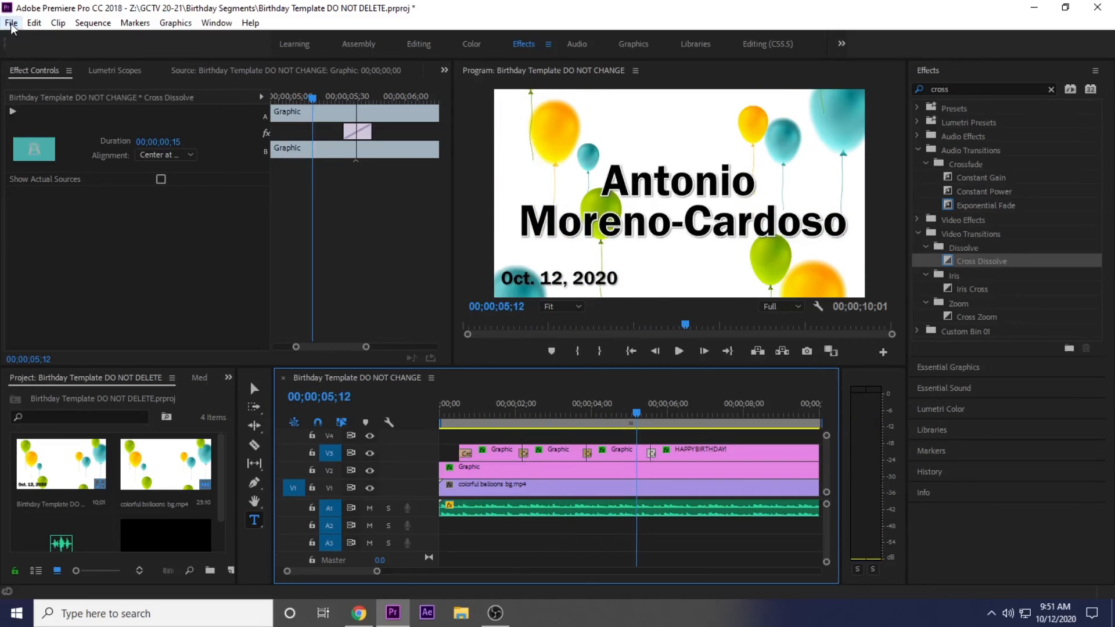
Start a media export of the sequence and choose the GCTV 20-21 > Birthday Segments folder on G-Raid1 (Z:) as its output location.
click(11, 23)
mouse_move(66, 449)
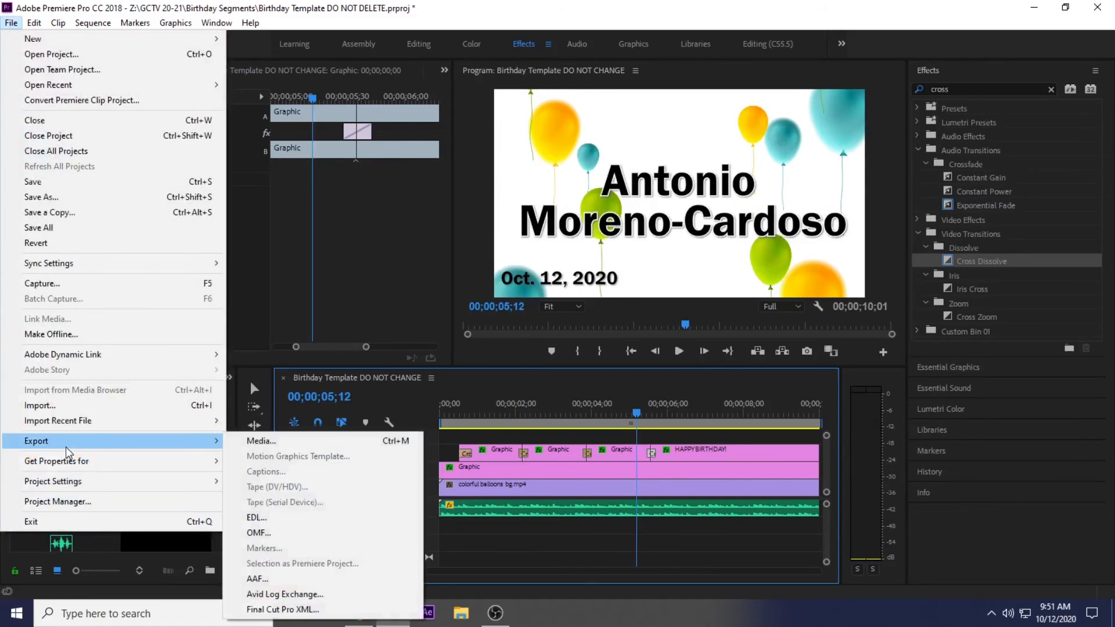
click(261, 441)
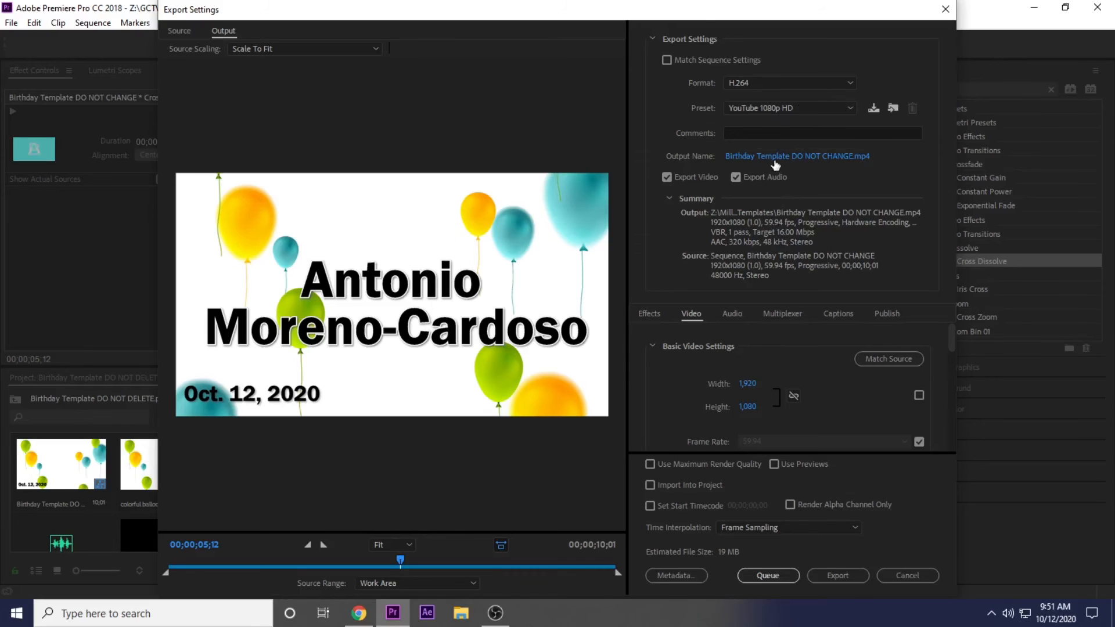
click(777, 157)
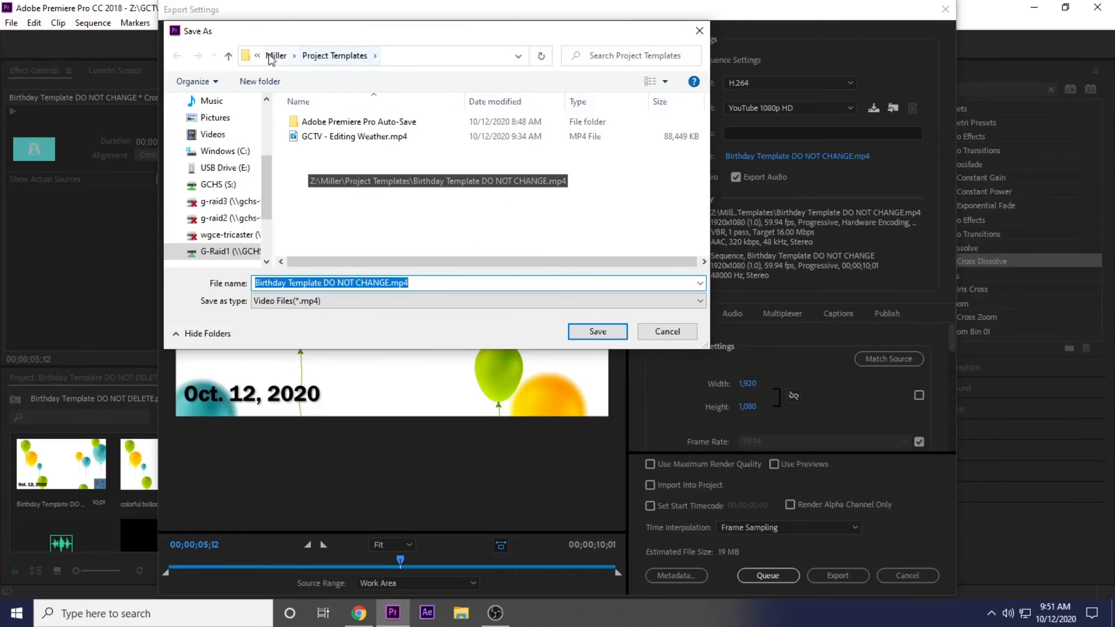
click(226, 252)
click(327, 226)
scroll(328, 229, down, 2)
scroll(327, 231, down, 15)
scroll(348, 259, down, 2)
scroll(339, 261, up, 3)
double_click(341, 121)
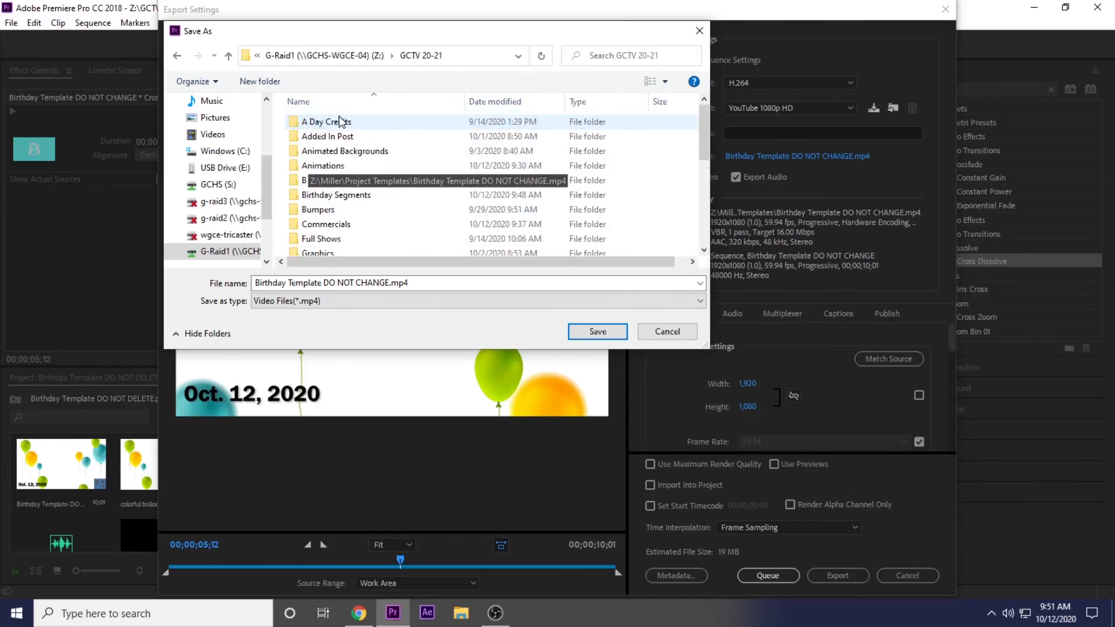
double_click(317, 196)
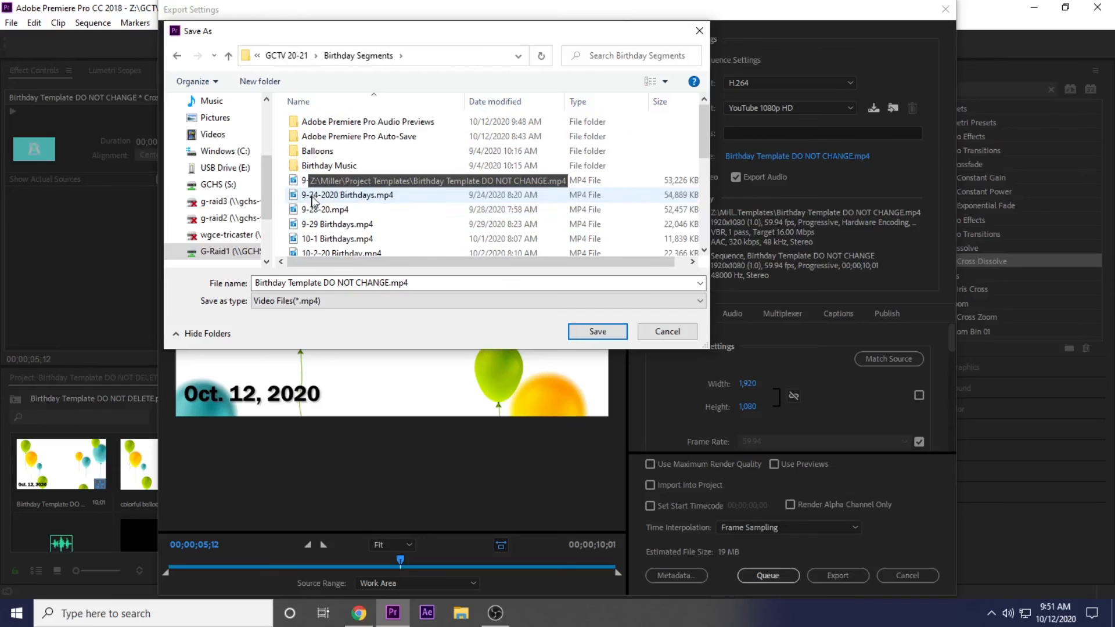
Name the export file "Birthdays 10-12-20" and save it as the output name in the Birthday Segments folder.
scroll(334, 203, down, 5)
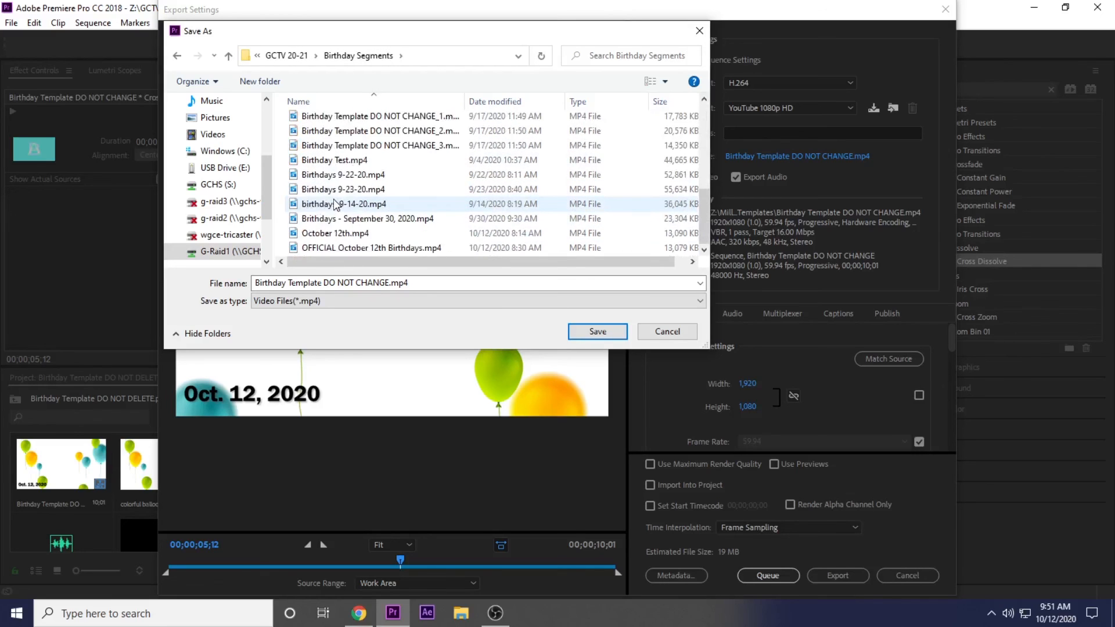
click(439, 285)
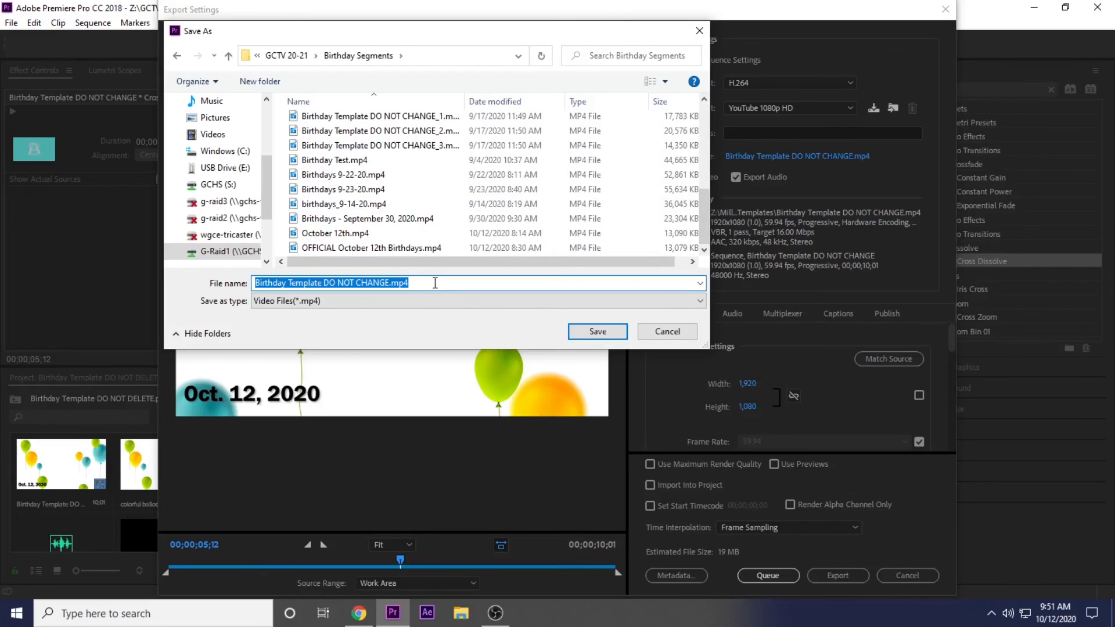
text(Birthdays 10-12-20)
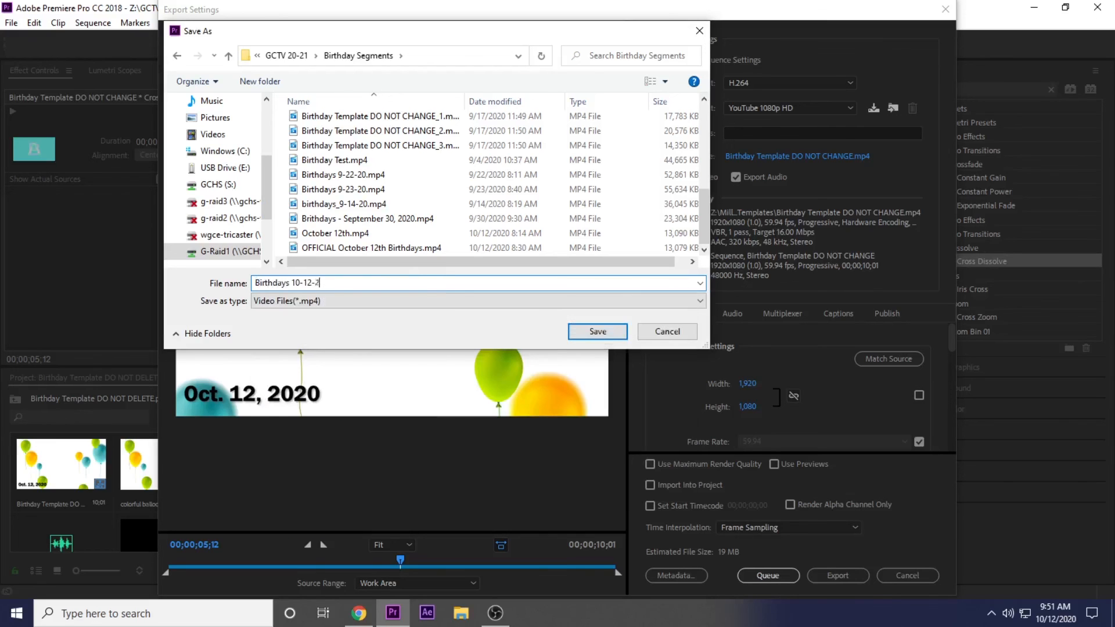
click(578, 336)
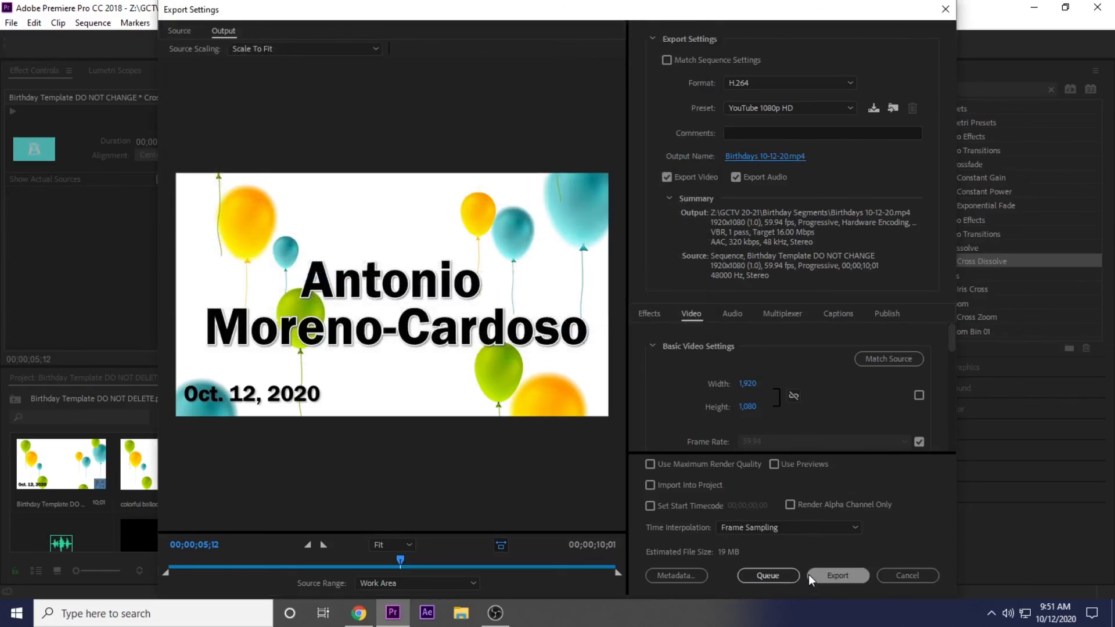